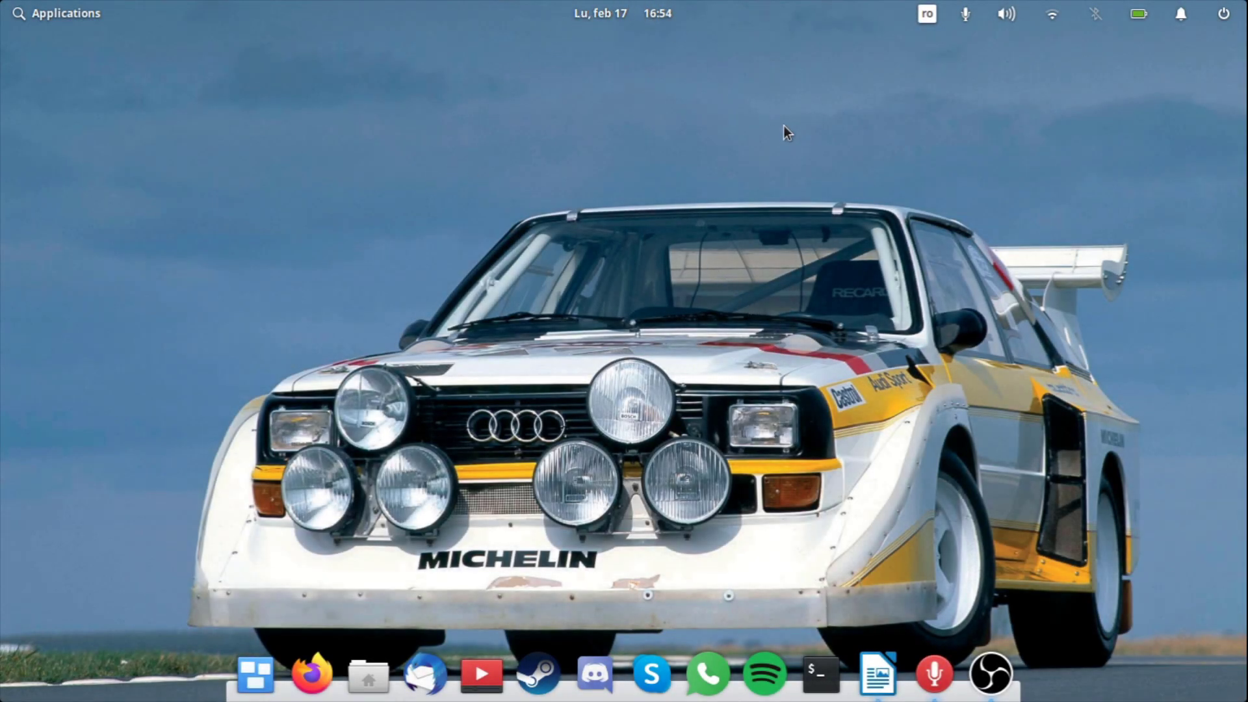
Step: Check the notifications, then open Terminal and run cd ../ to reach the home folder
left_click(1184, 11)
left_click(808, 390)
left_click(829, 679)
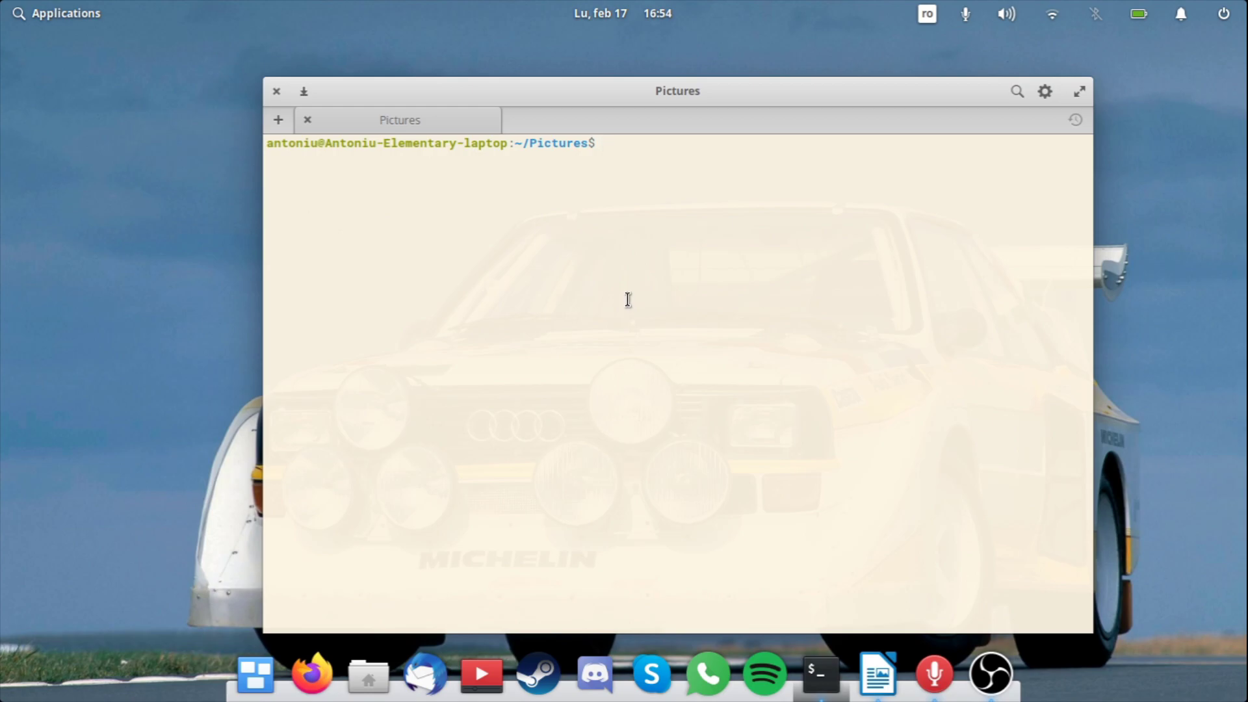
type("cd ../")
key("Return")
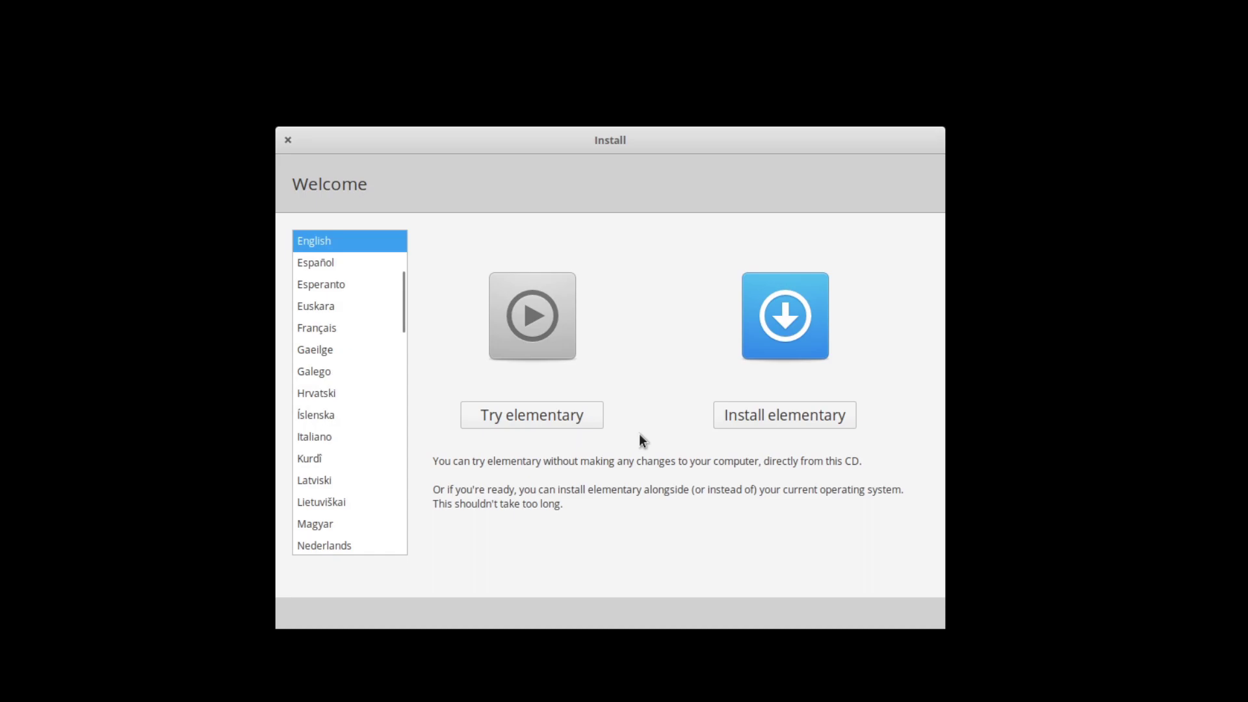
Step: Start installing elementary OS, keep the English (US) layout, skip updates, and choose Something else
left_click(765, 418)
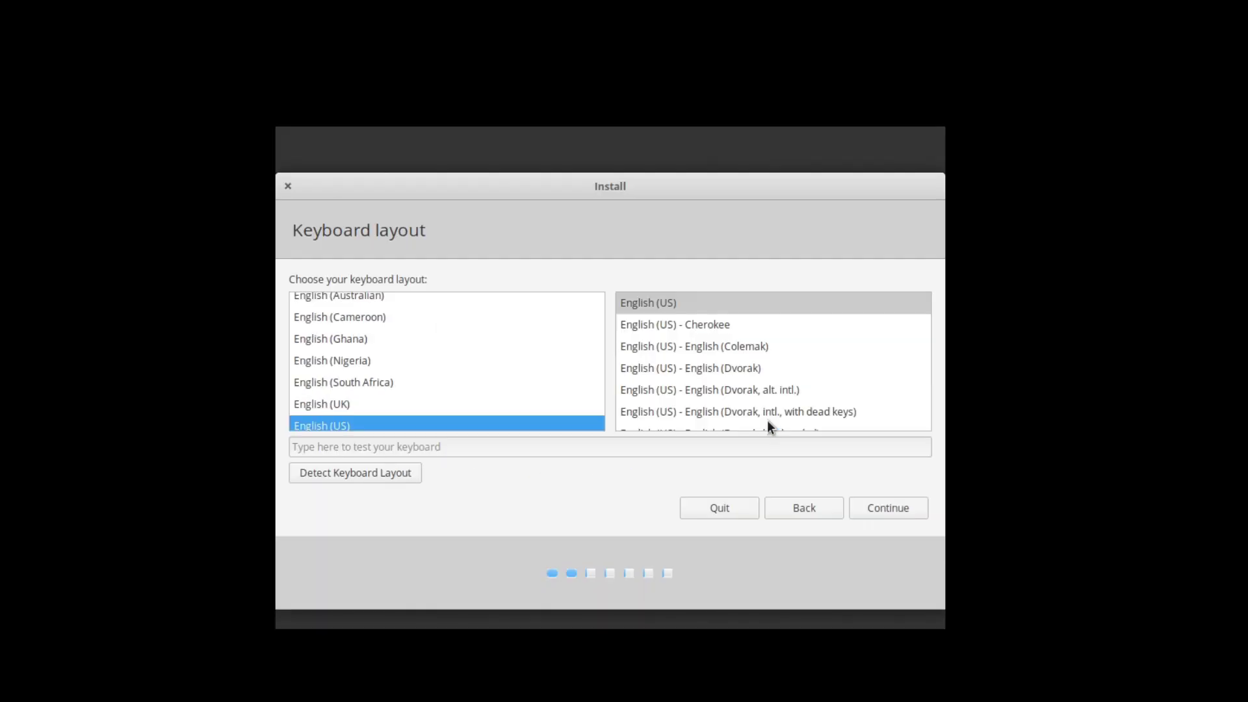
left_click(897, 510)
left_click(900, 507)
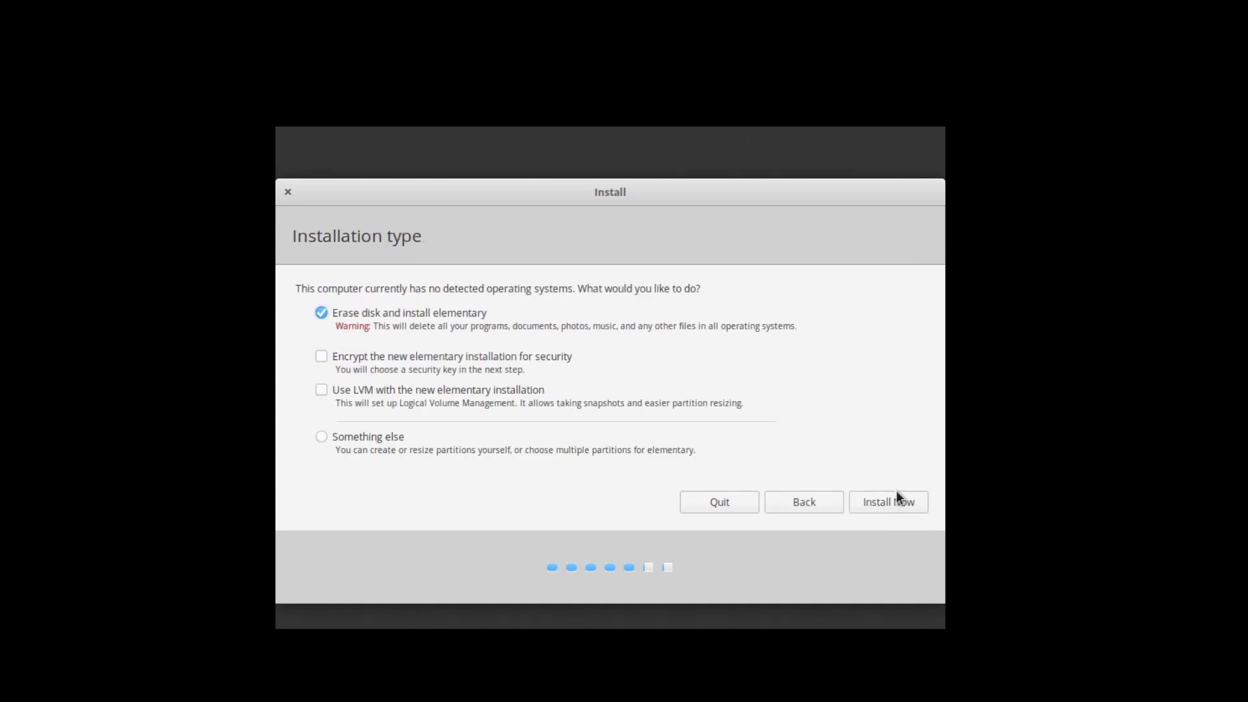
left_click(357, 434)
left_click(888, 502)
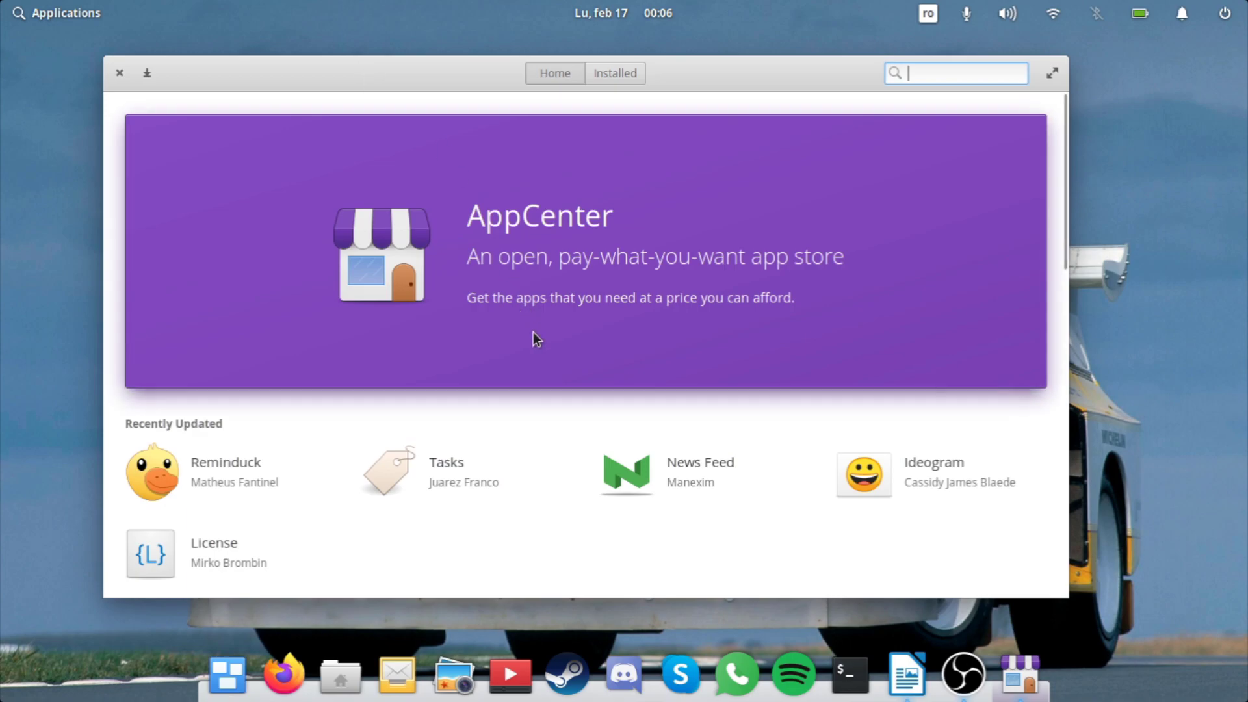
scroll(533, 328, "down", 7)
scroll(535, 326, "up", 2)
scroll(535, 327, "up", 5)
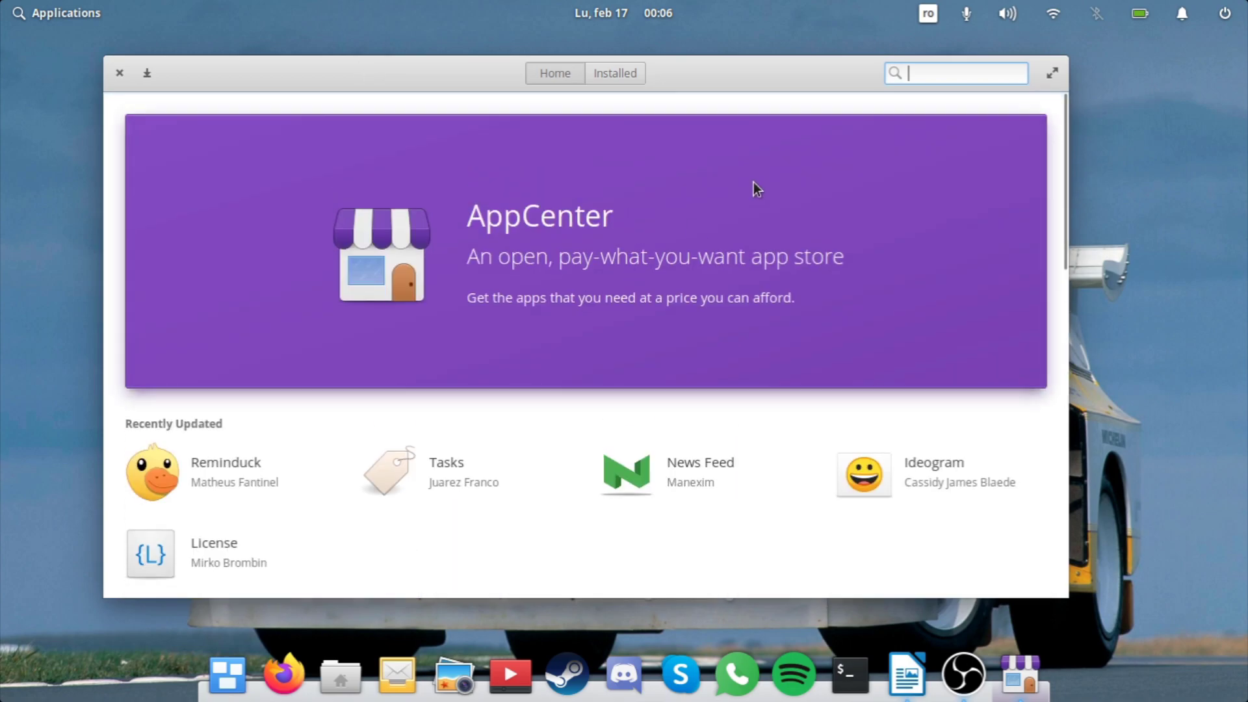
type("clion")
key("BackSpace")
key("BackSpace")
key("BackSpace")
key("BackSpace")
key("BackSpace")
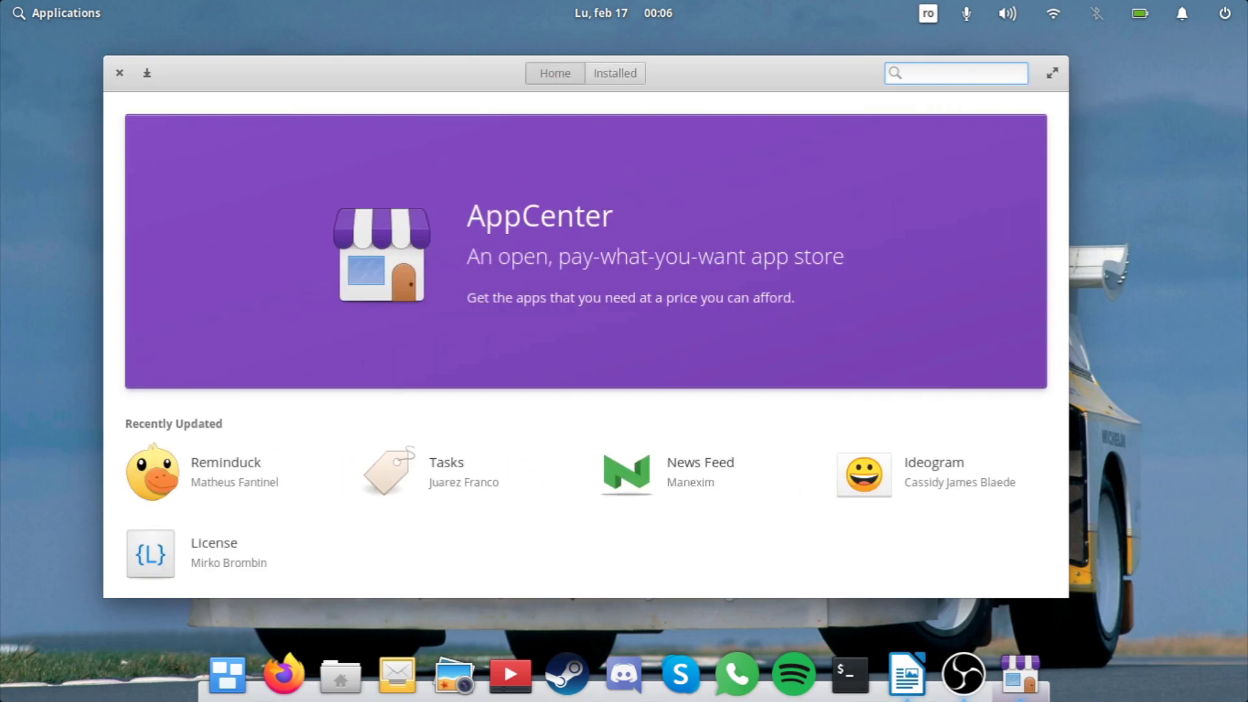
type("snap")
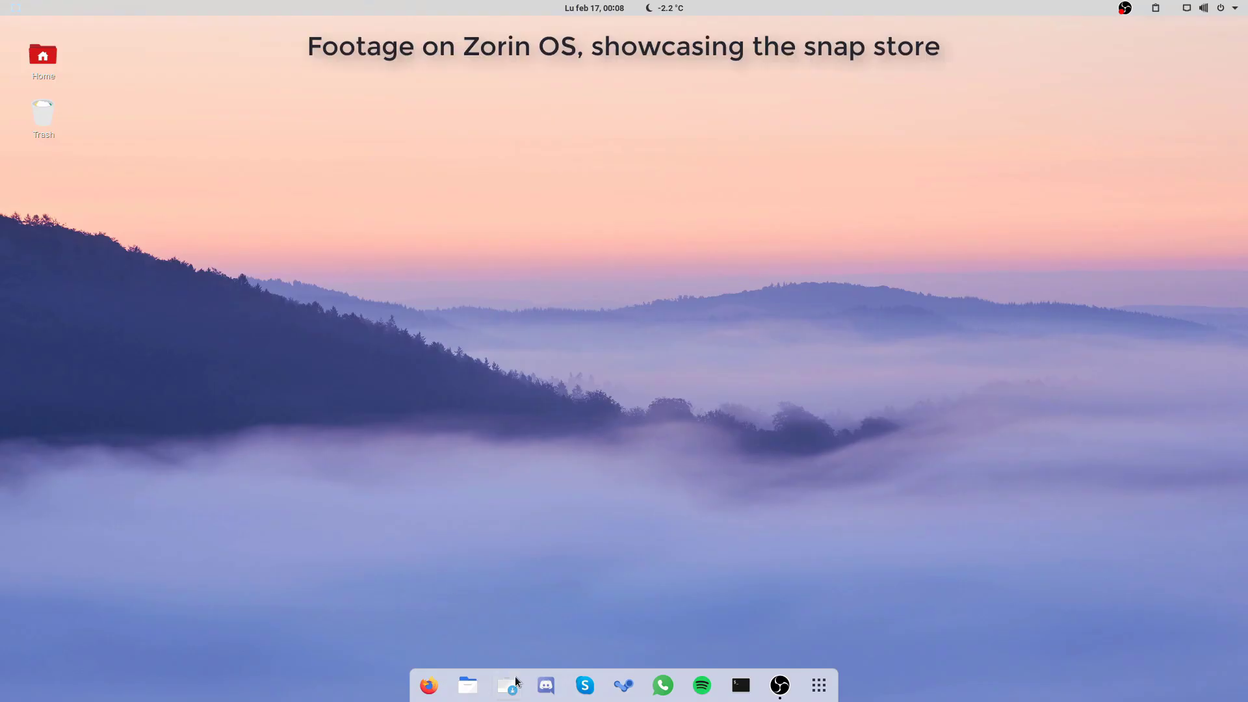
left_click(507, 686)
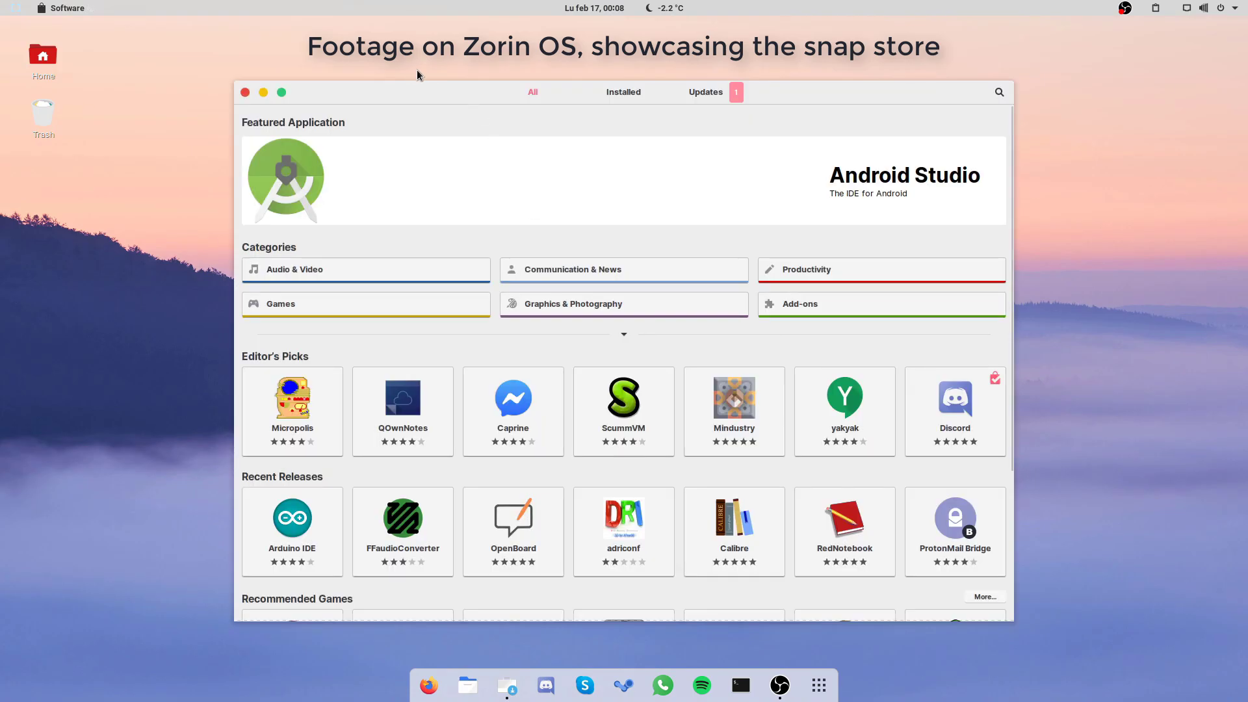
scroll(506, 410, "down", 5)
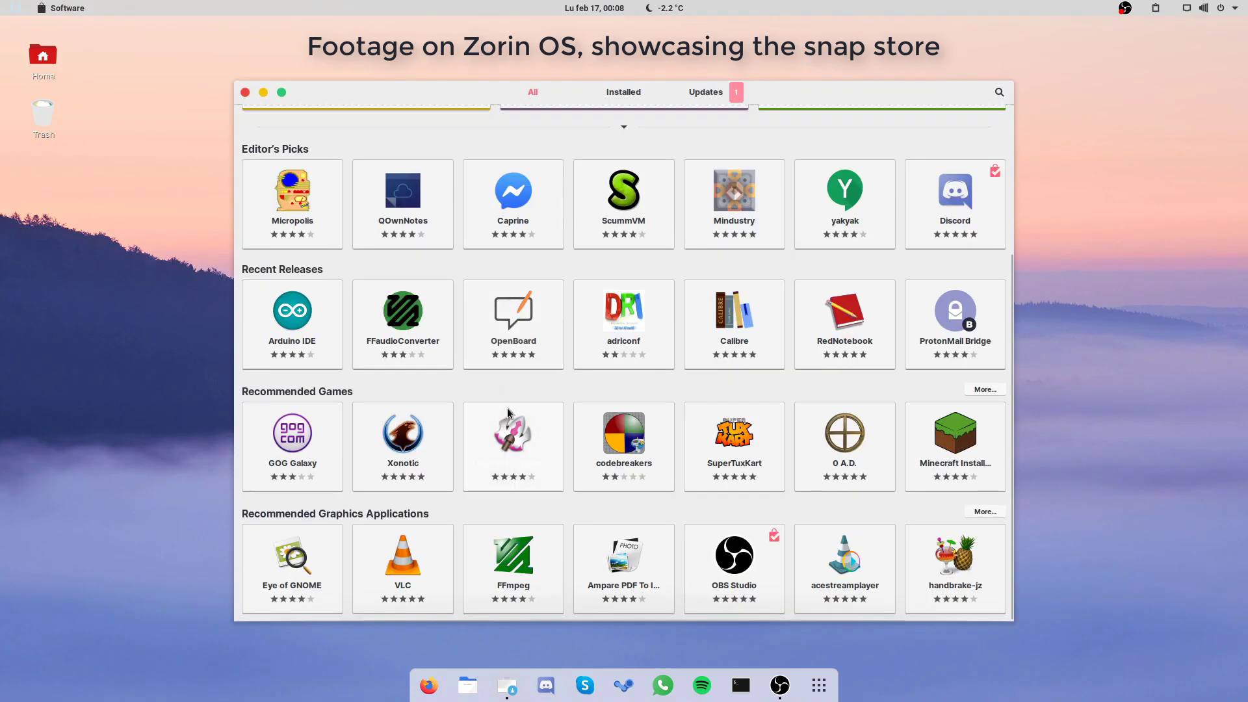
scroll(509, 408, "up", 5)
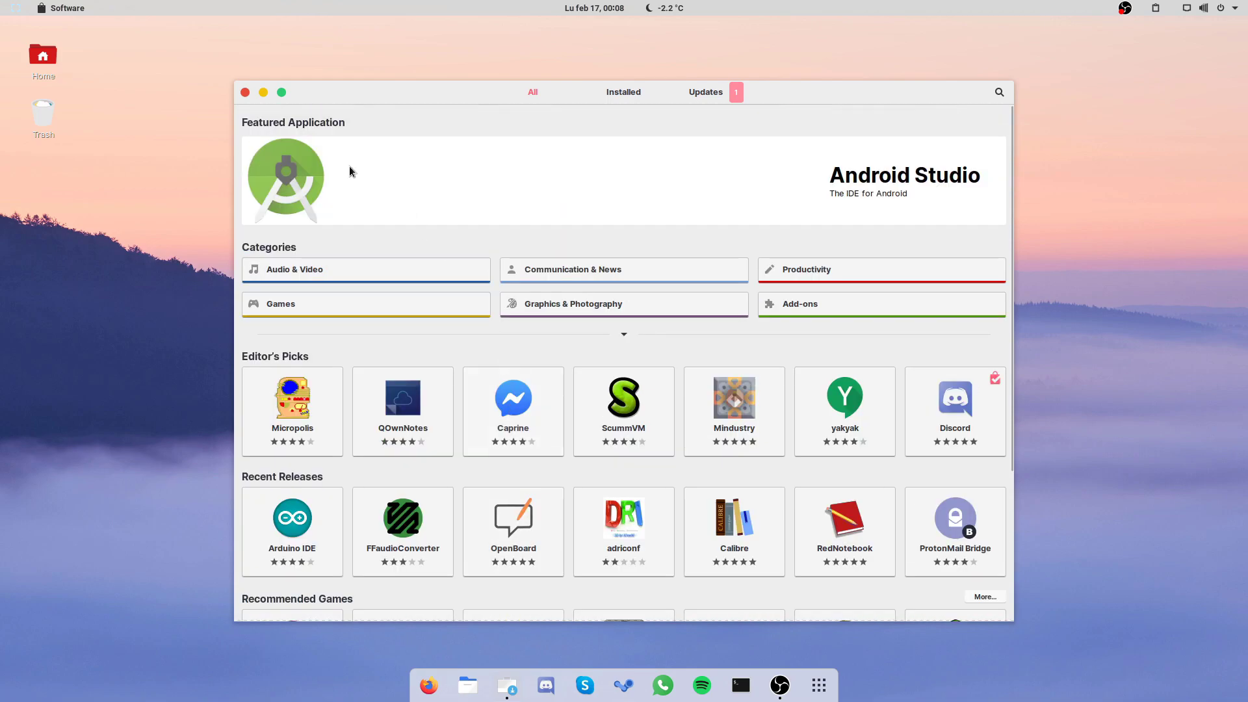
left_click(245, 93)
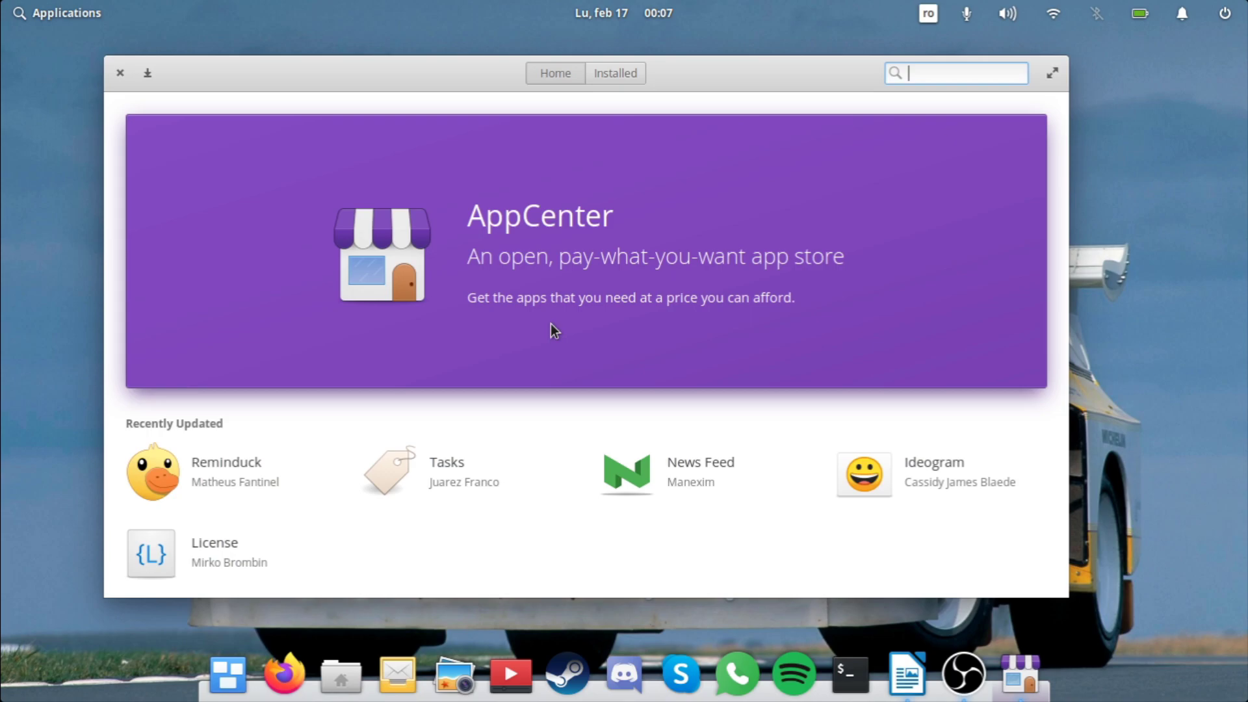
Step: Search AppCenter for 'sublime' and select the whole search term
type("sublime")
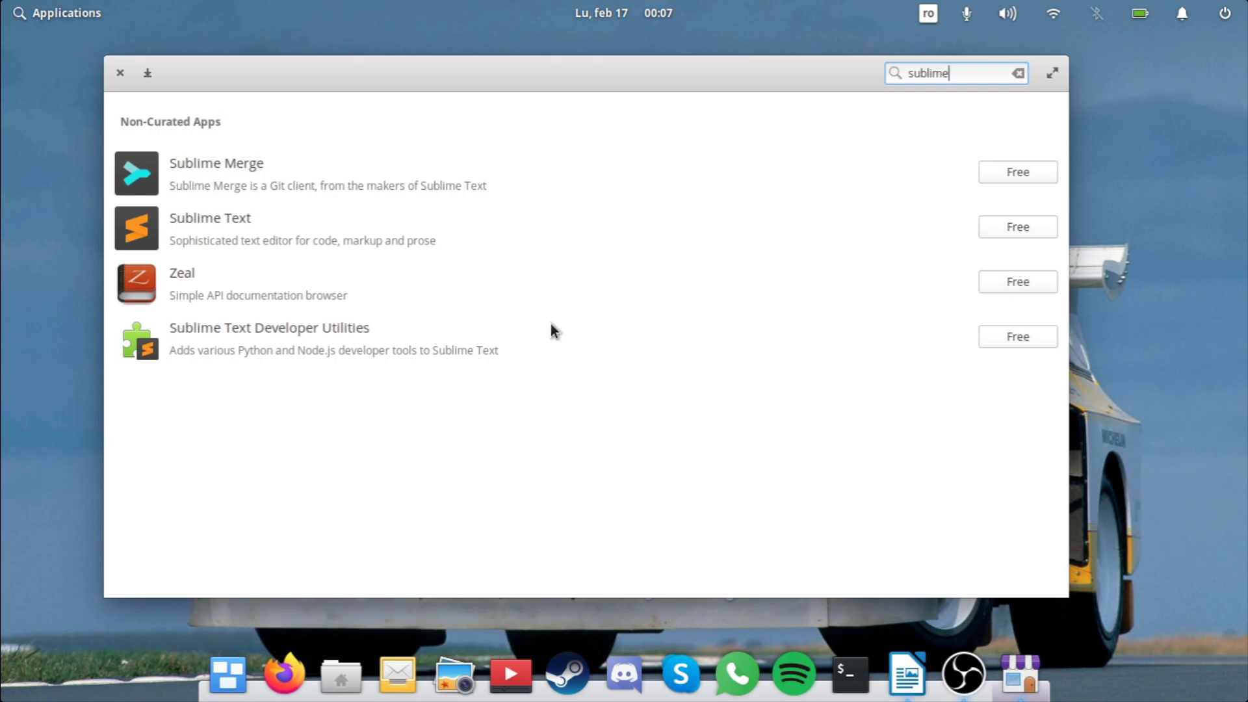
key("ctrl+a")
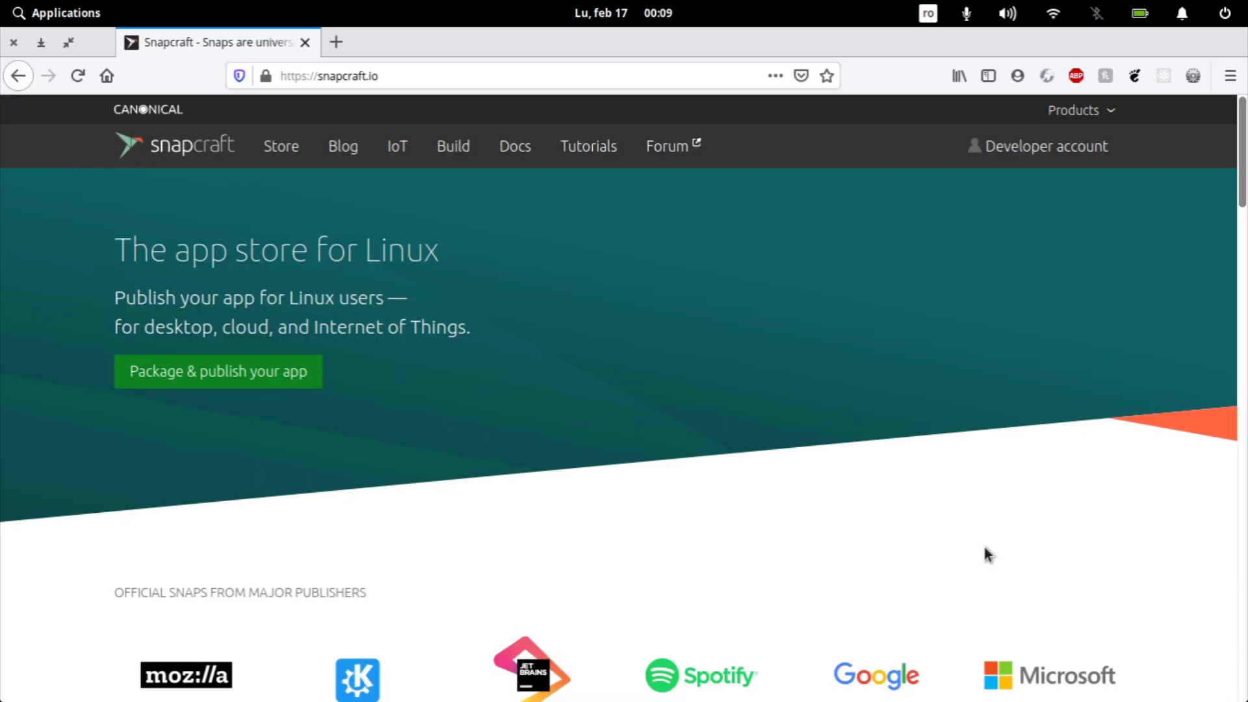
Step: Scroll through snapcraft.io, then open Flatpak's Get setup instructions on flatpak.org
scroll(984, 552, "down", 5)
scroll(984, 553, "down", 10)
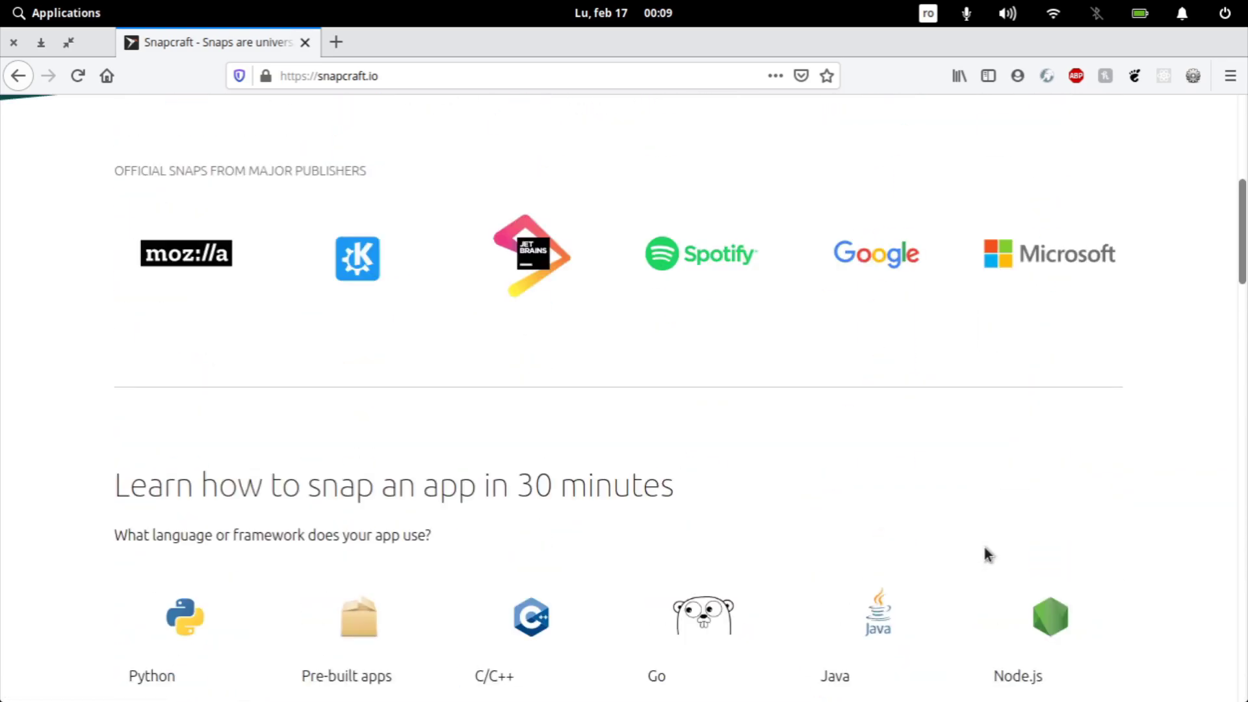
scroll(984, 552, "up", 15)
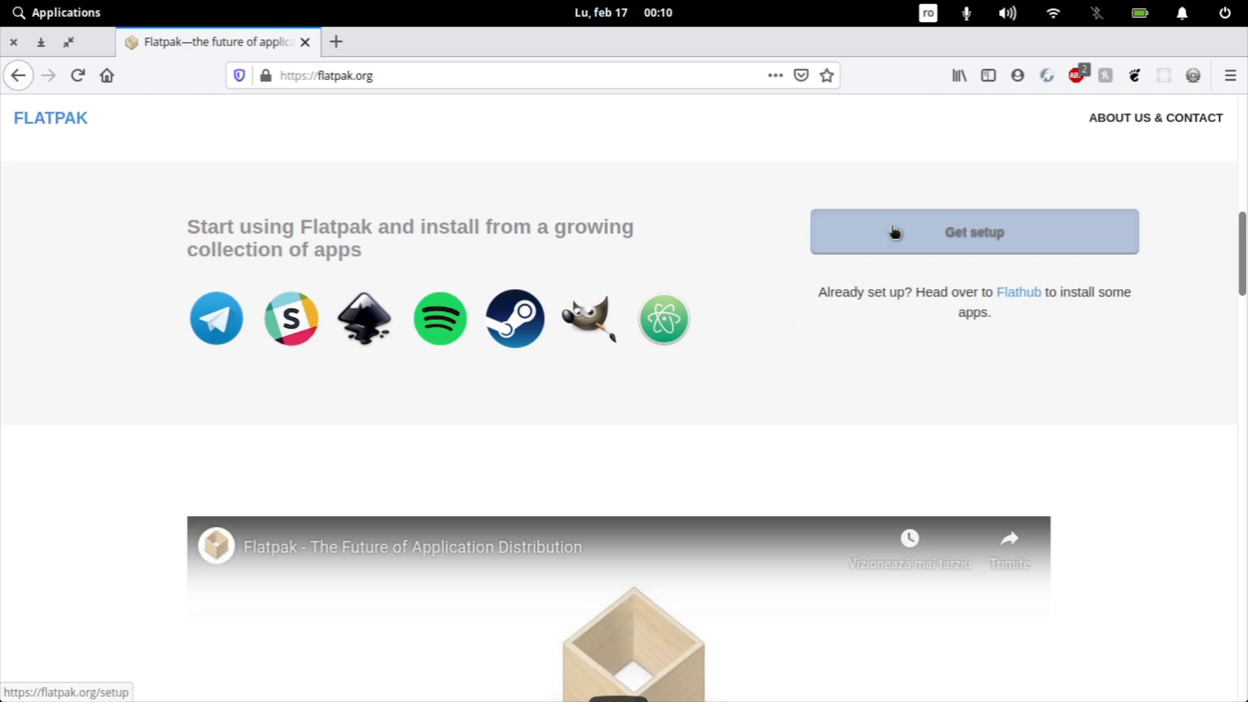
left_click(895, 232)
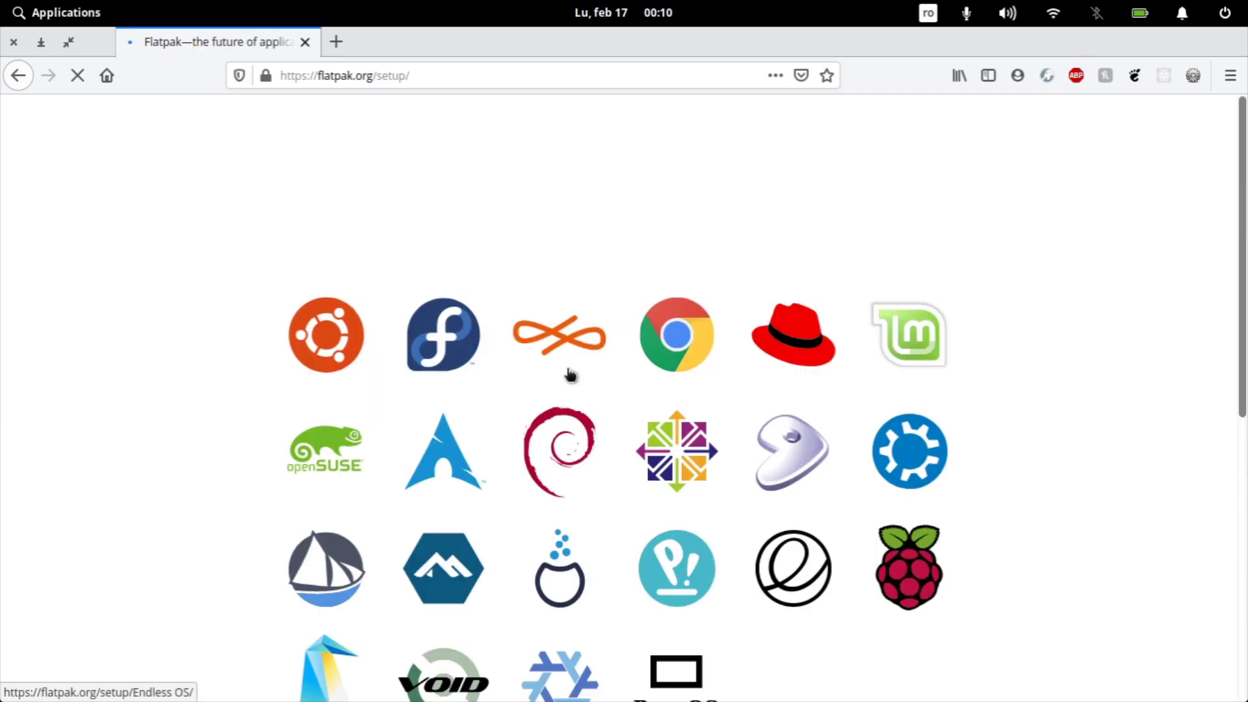
Step: Open the elementary OS setup guide and highlight its first install paragraph and the Flathub note
scroll(589, 546, "down", 3)
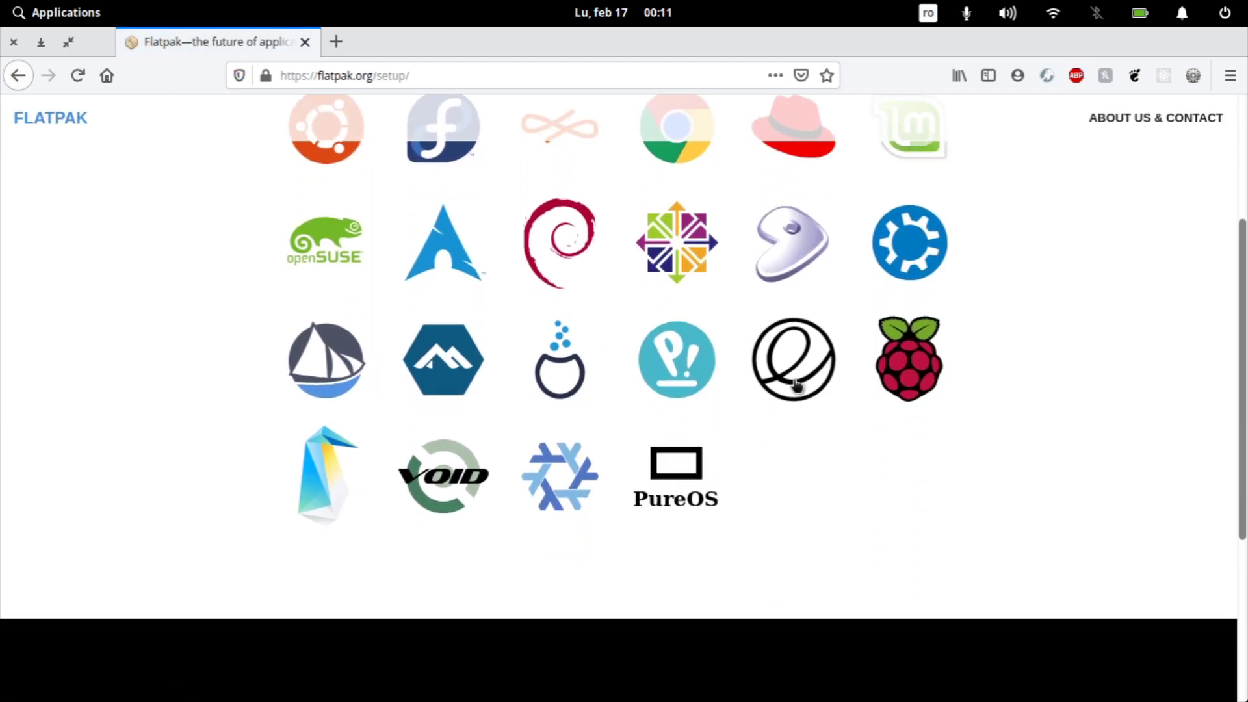
left_click(799, 383)
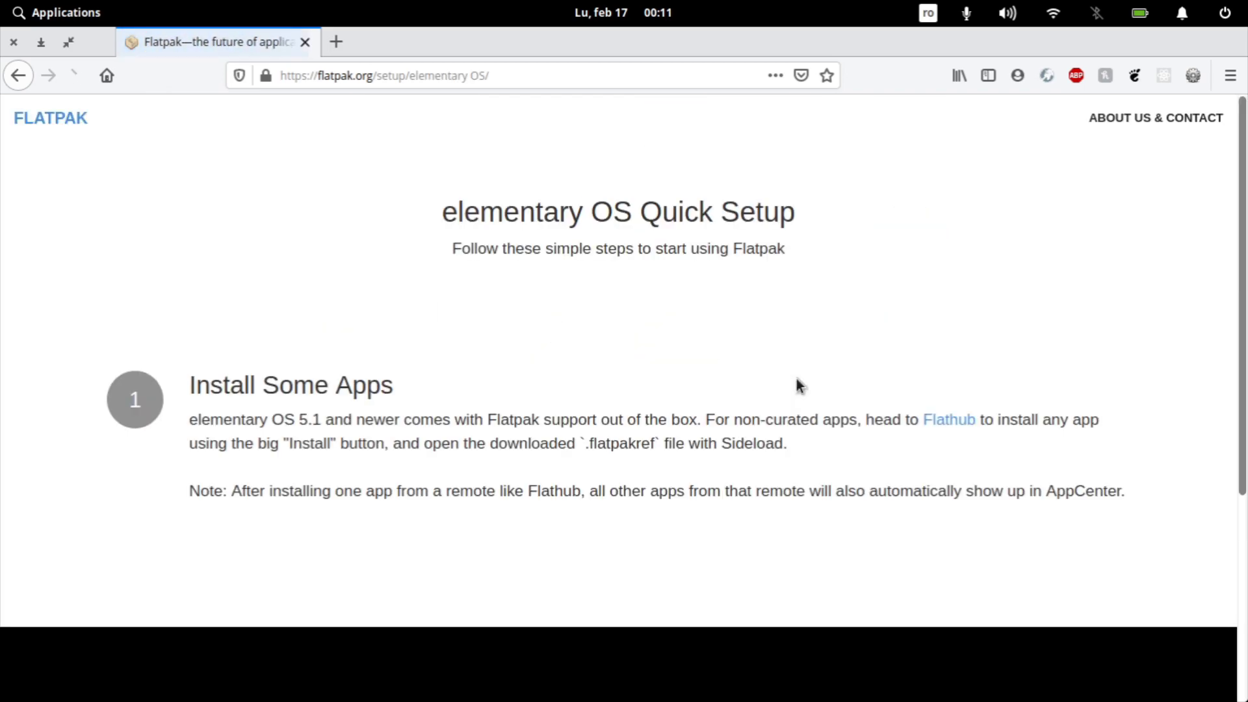
scroll(769, 496, "down", 1)
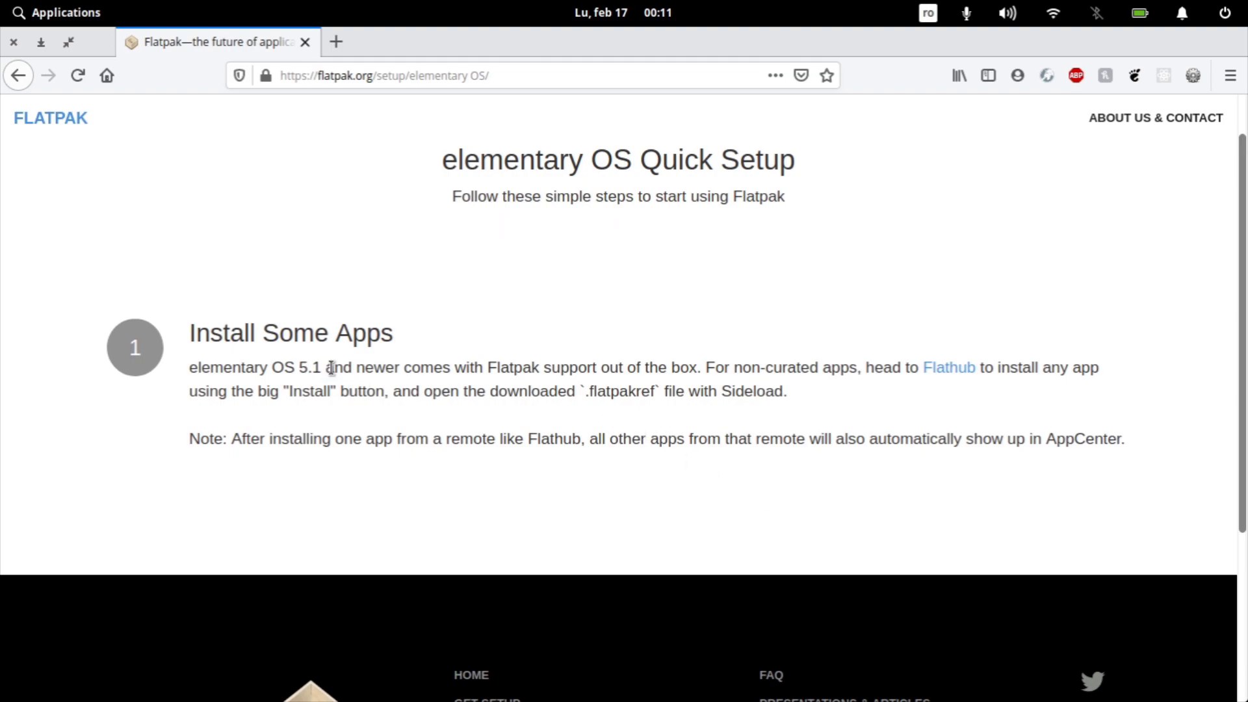
triple_click(380, 374)
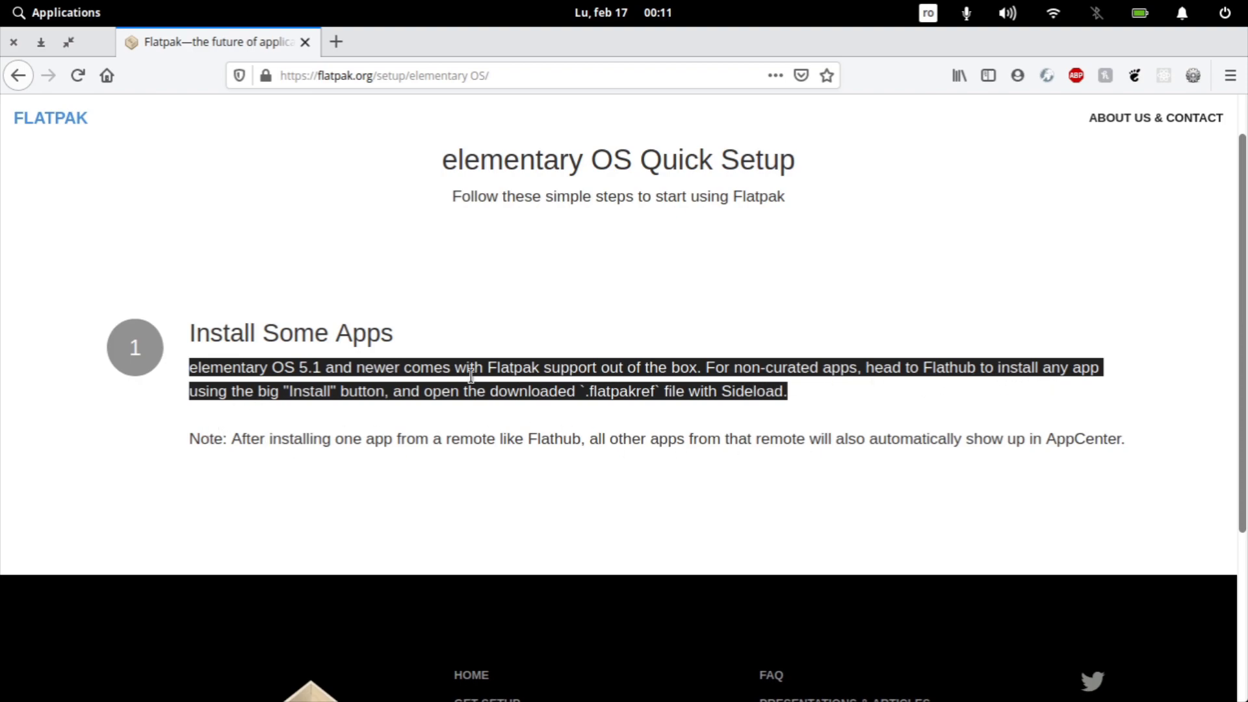
left_click_drag(189, 442, 1135, 442)
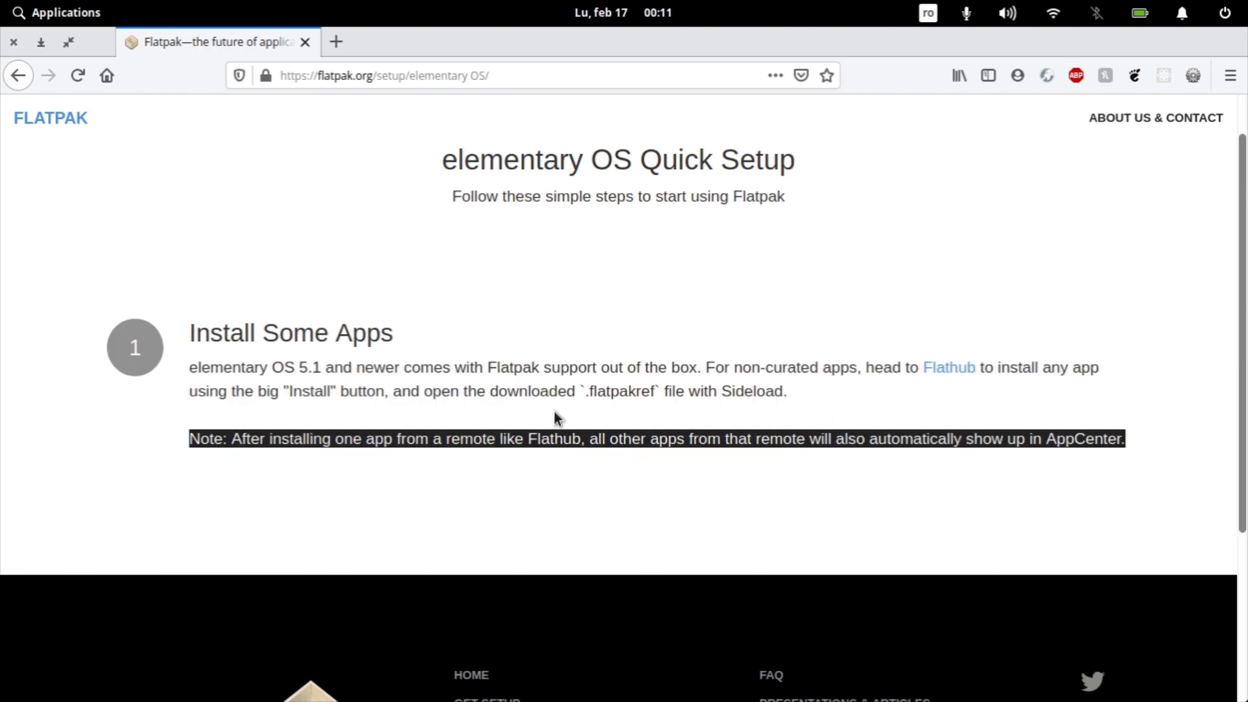
Step: From the desktop, run 'sudo apt list gdebi' with the sudo password, then exit the terminal
key("super+d")
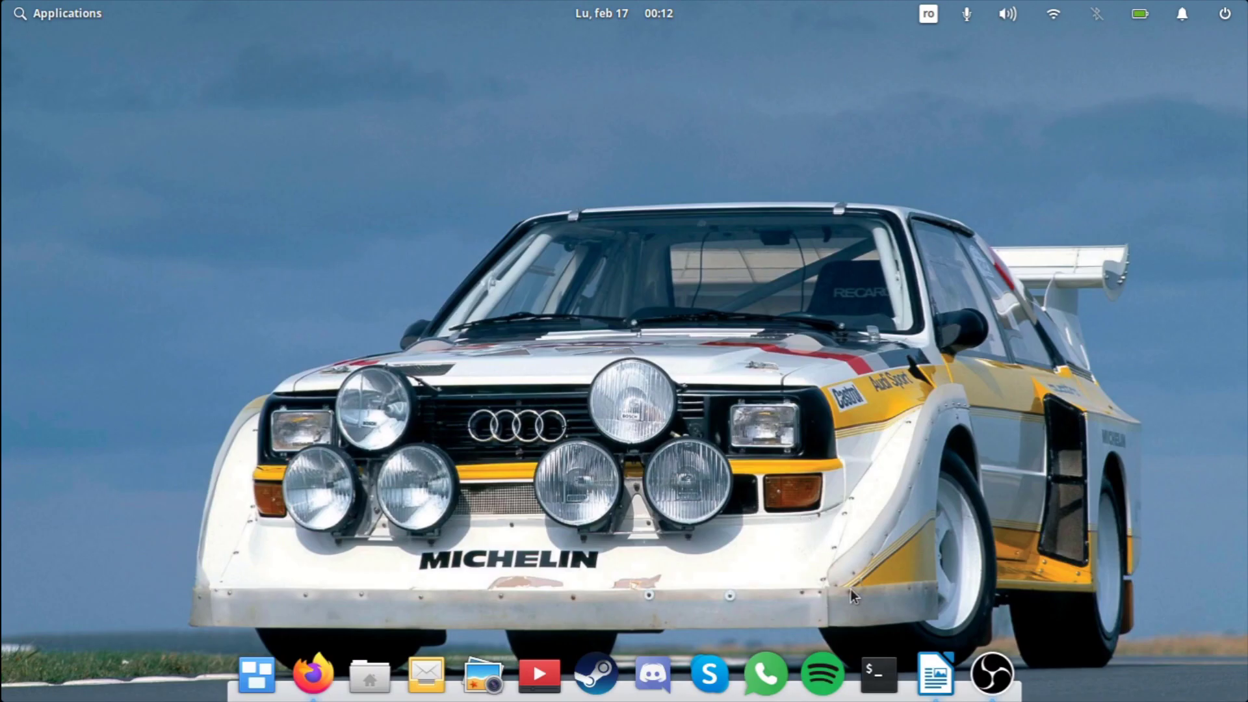
left_click(878, 675)
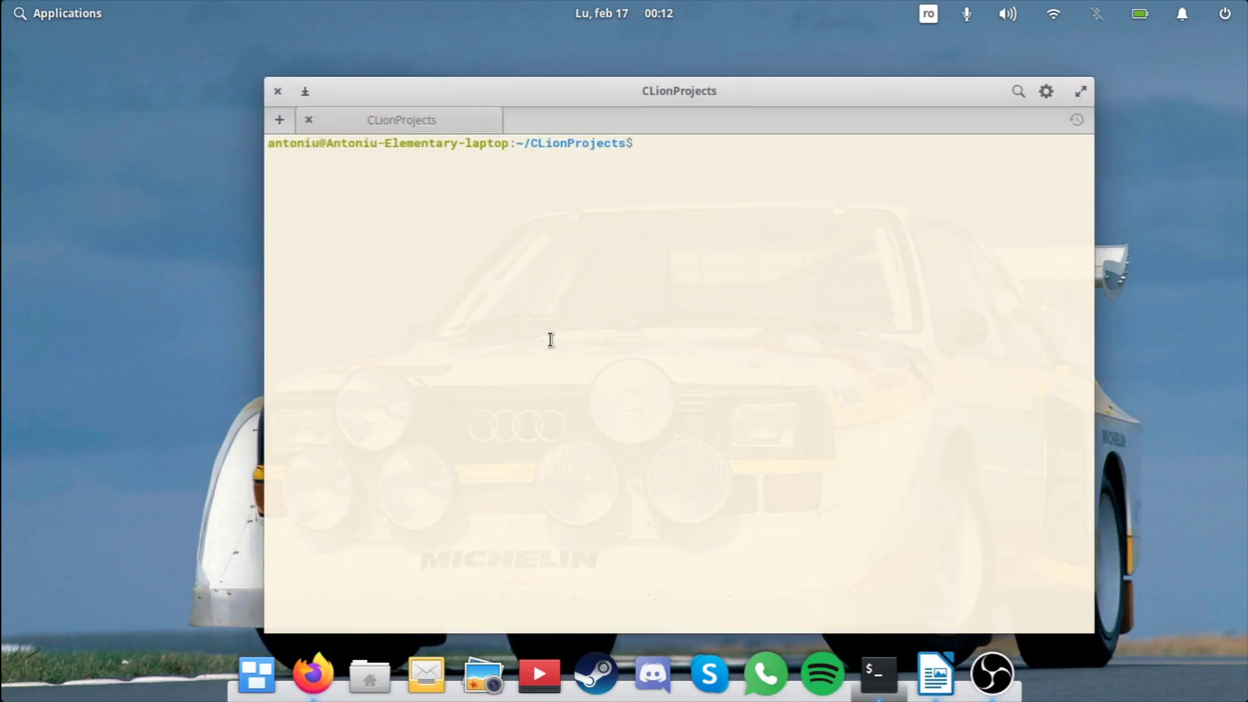
type("sudo apt list gdebi")
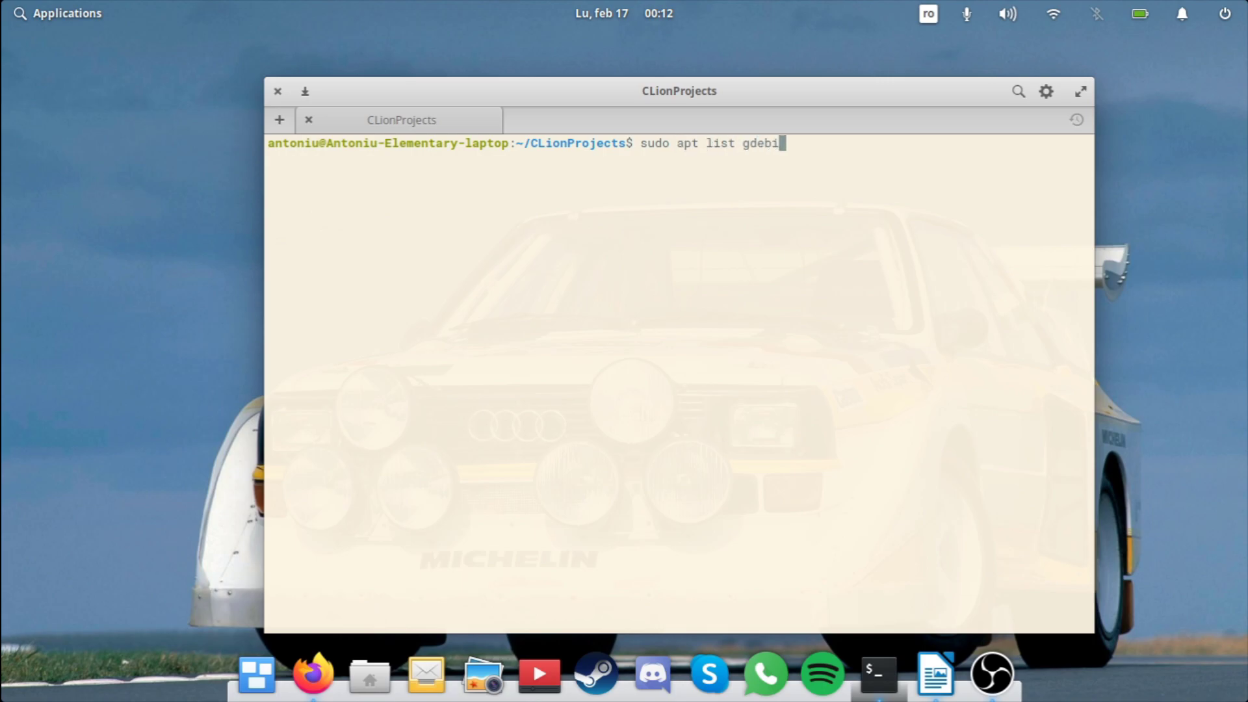
key("Return")
type("*******")
key("Return")
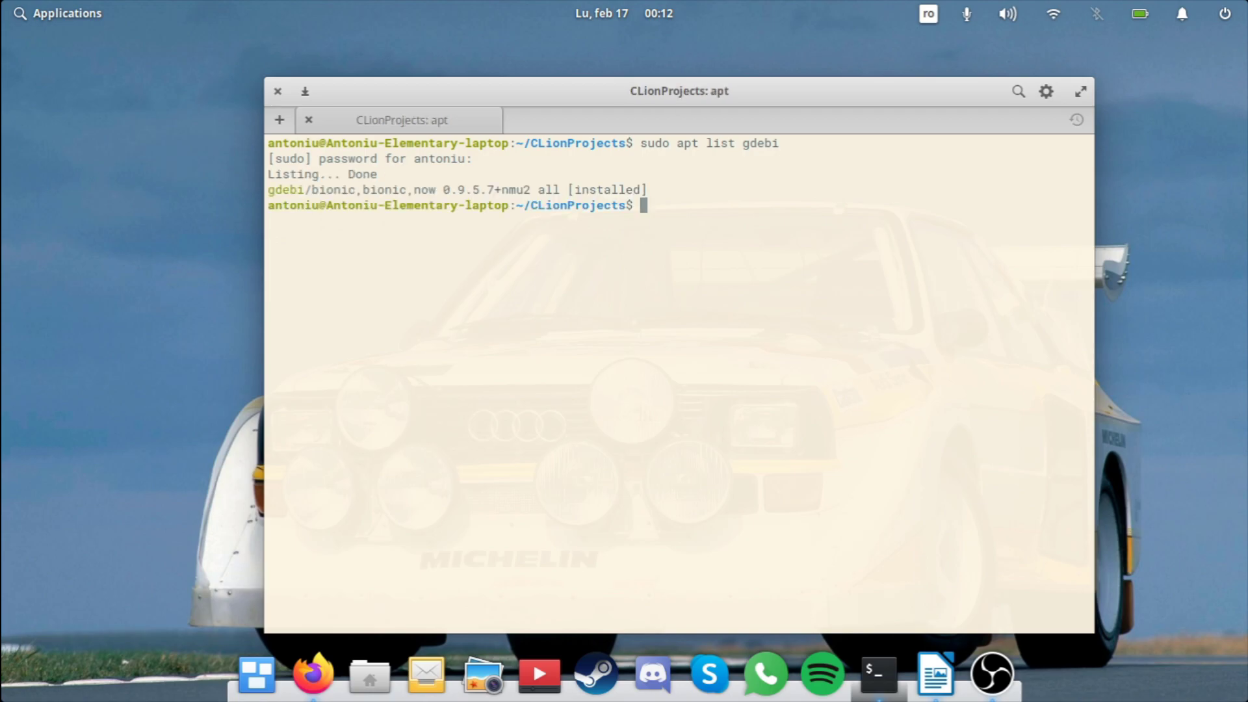
type("exit")
key("Return")
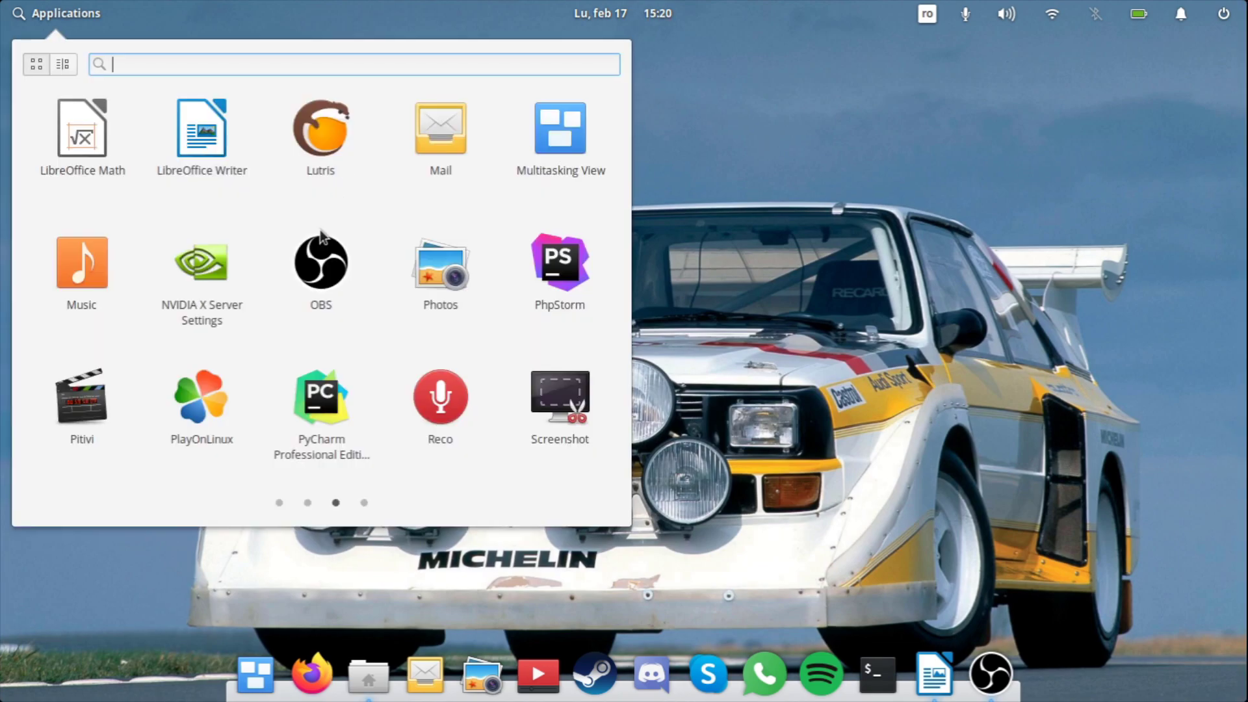
Step: Find Thunderbird in AppCenter and install it anyway despite the warning
scroll(320, 228, "up", 2)
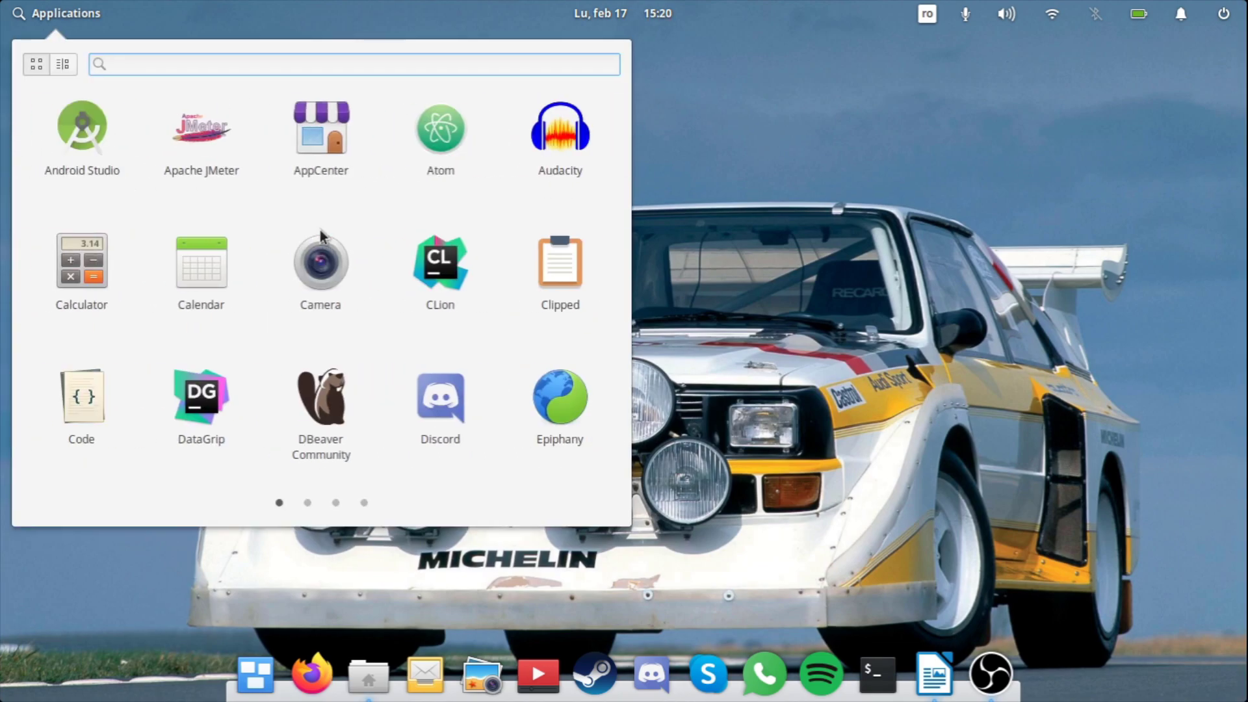
left_click(325, 127)
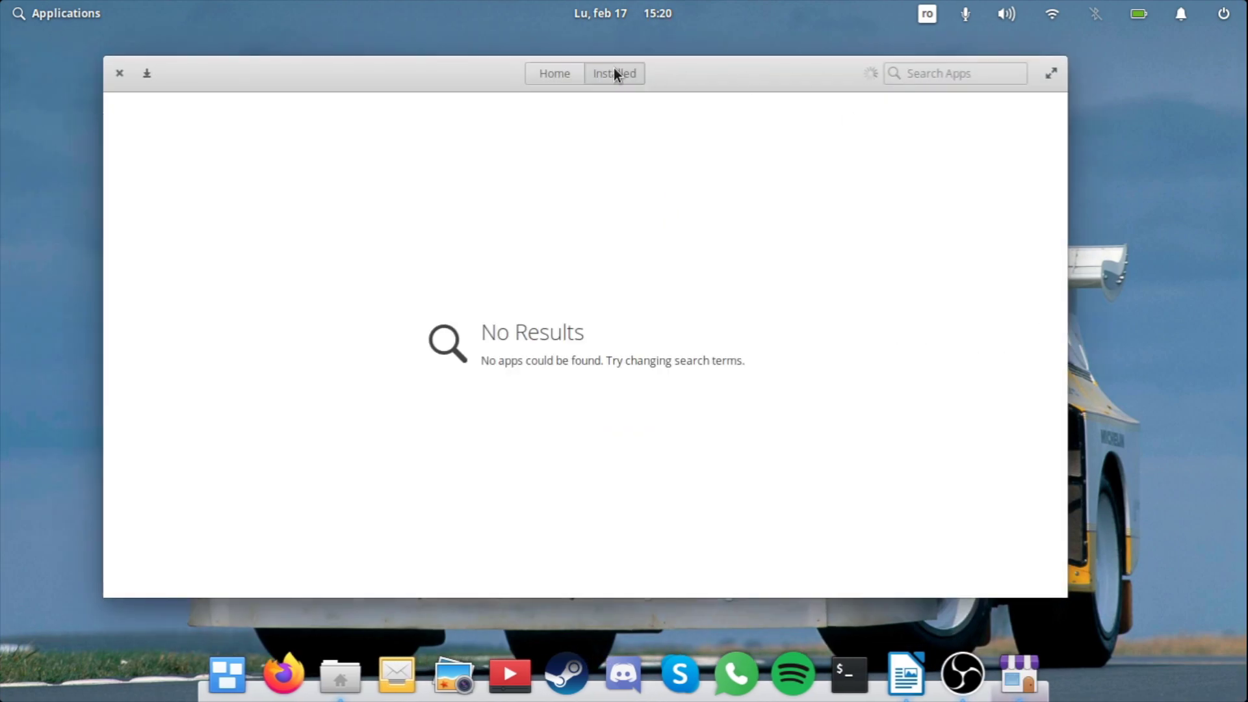
left_click(558, 72)
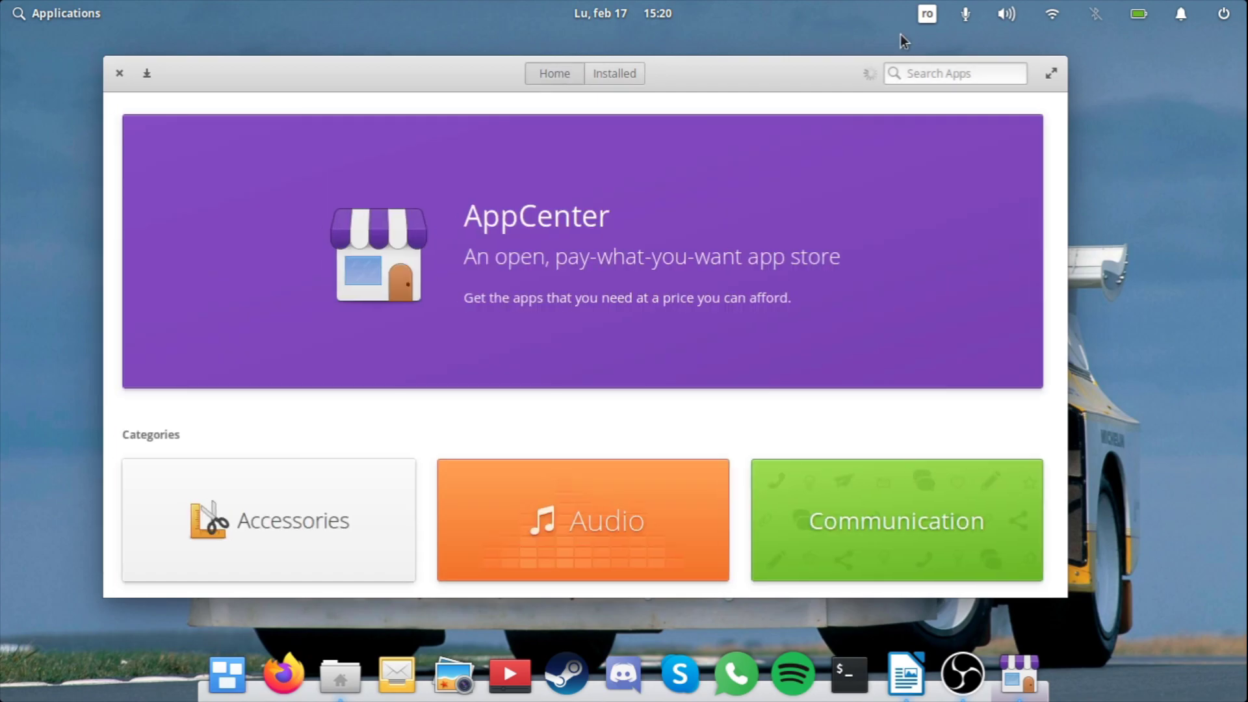
left_click(930, 74)
type("thunderbird")
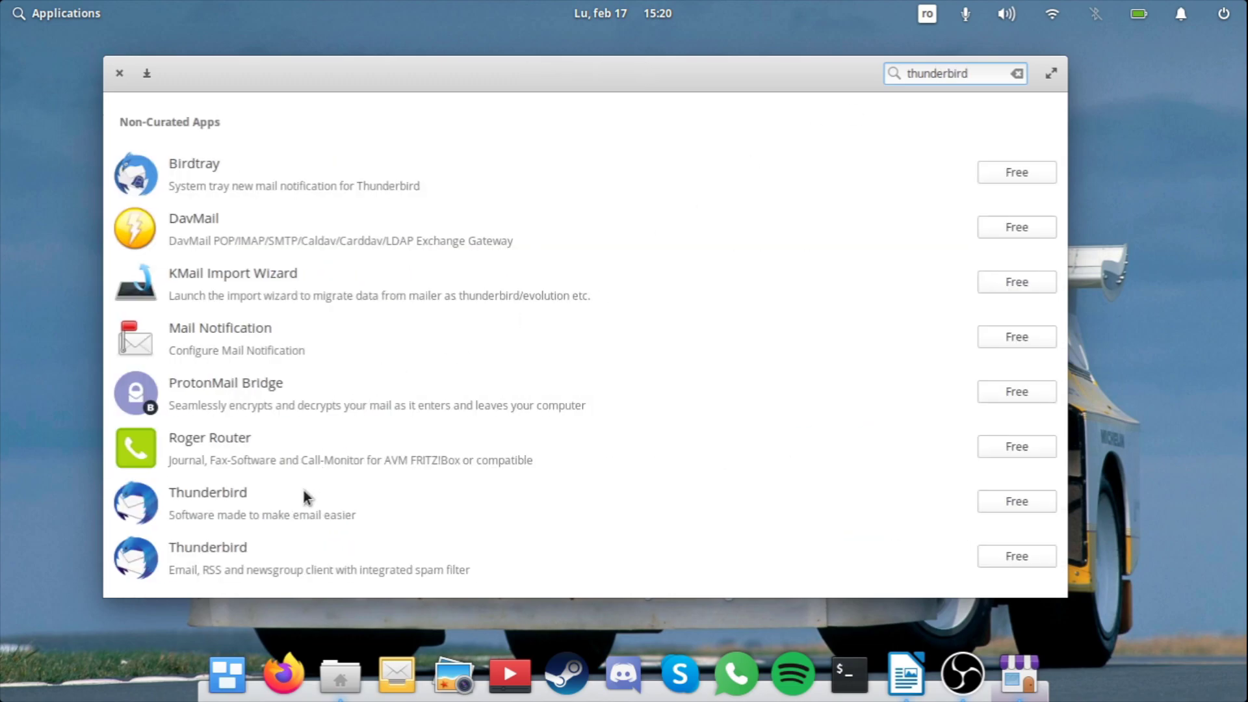
left_click(303, 497)
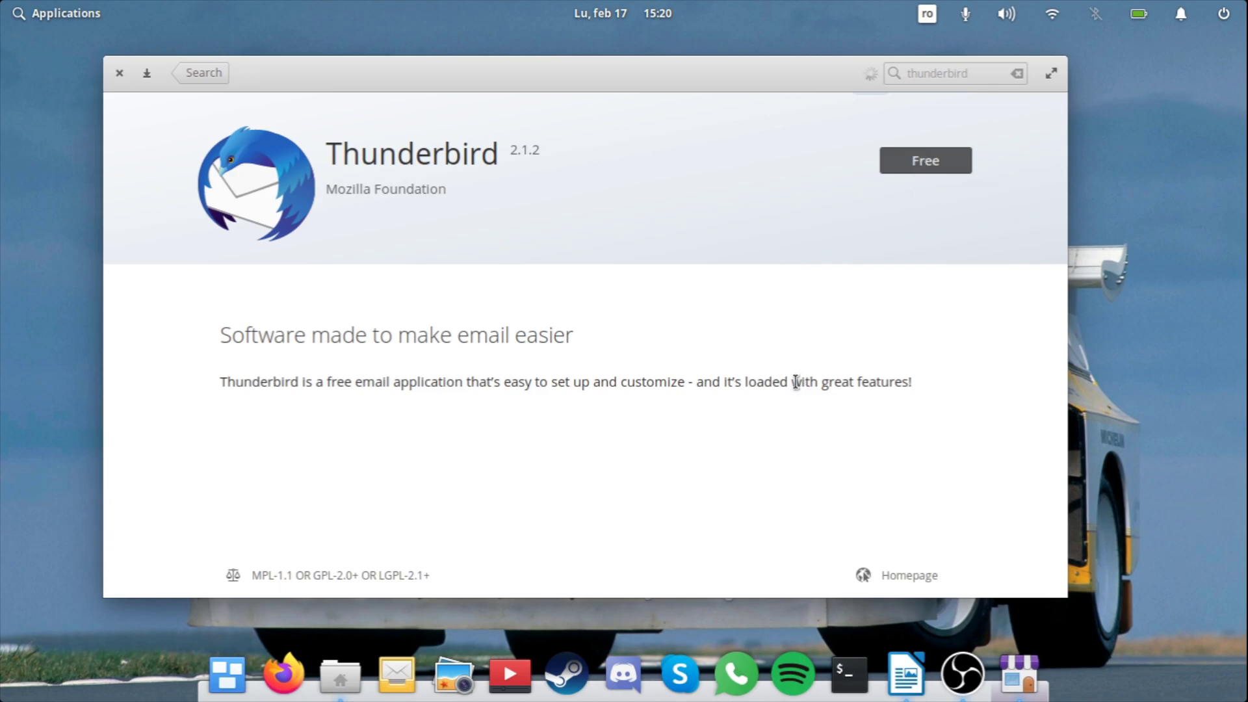
left_click(908, 167)
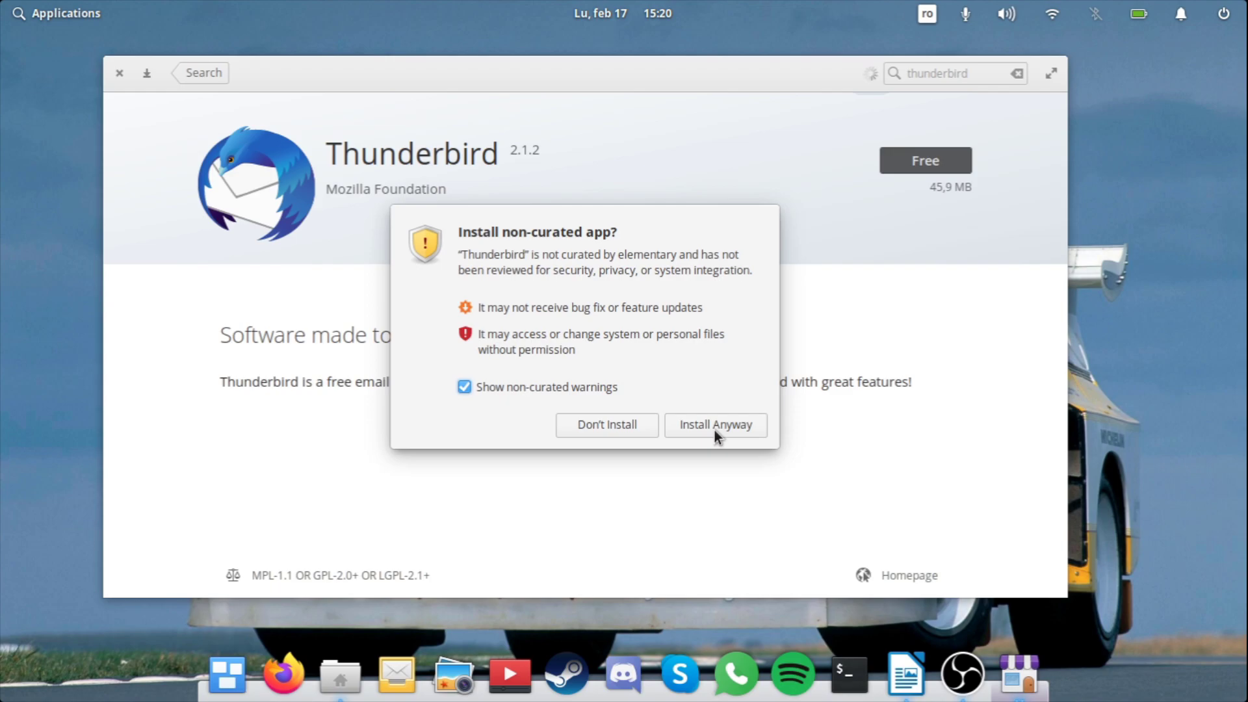
left_click(715, 430)
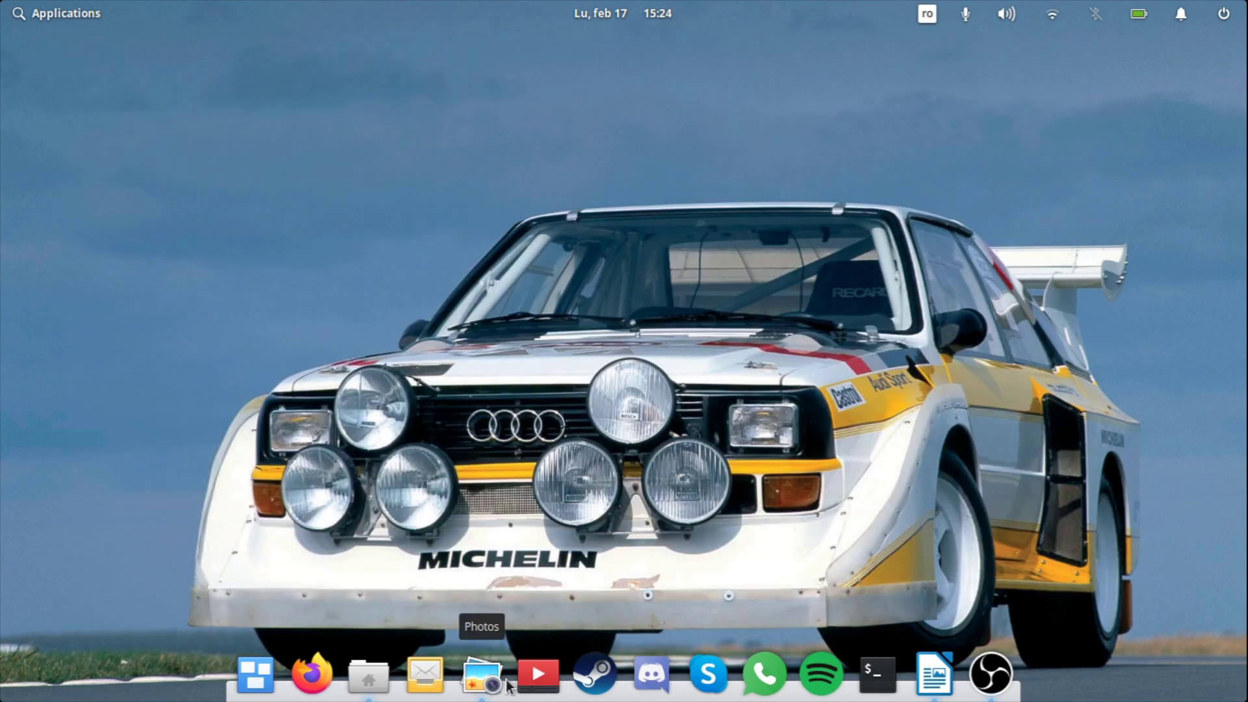
Step: Open Photos, then switch between the Pictures and CLionProjects terminal tabs
left_click(482, 676)
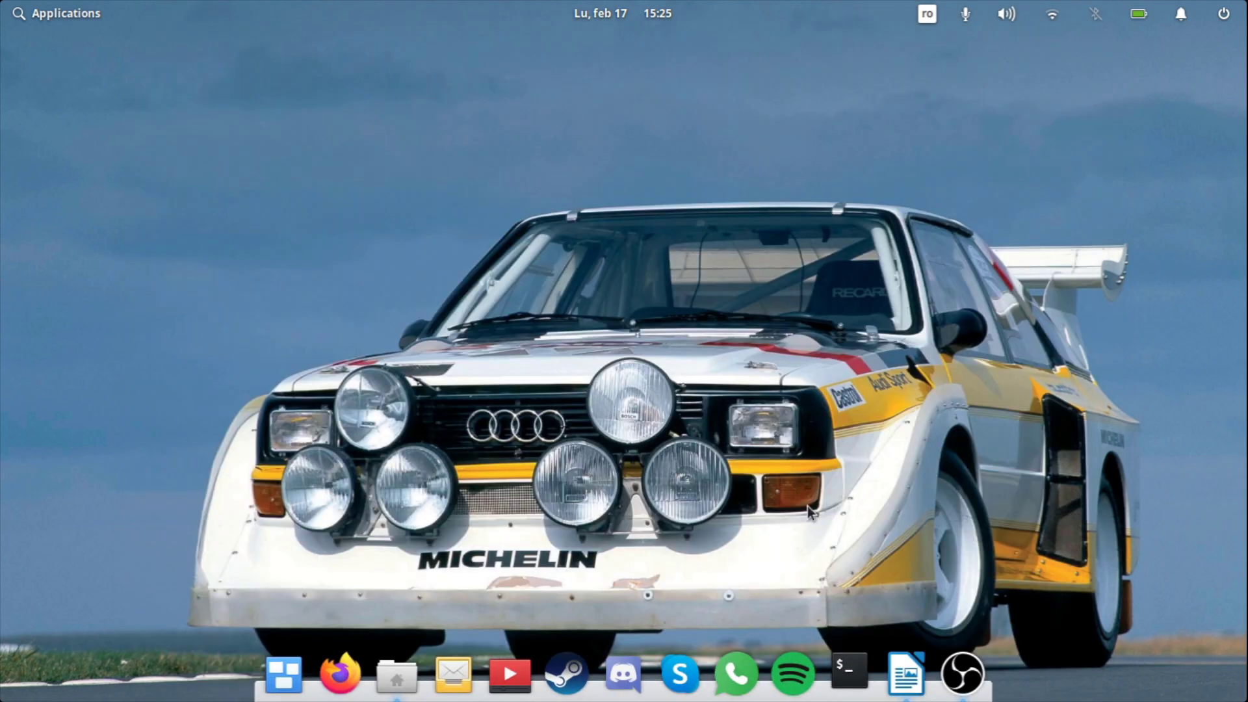
key("super+t")
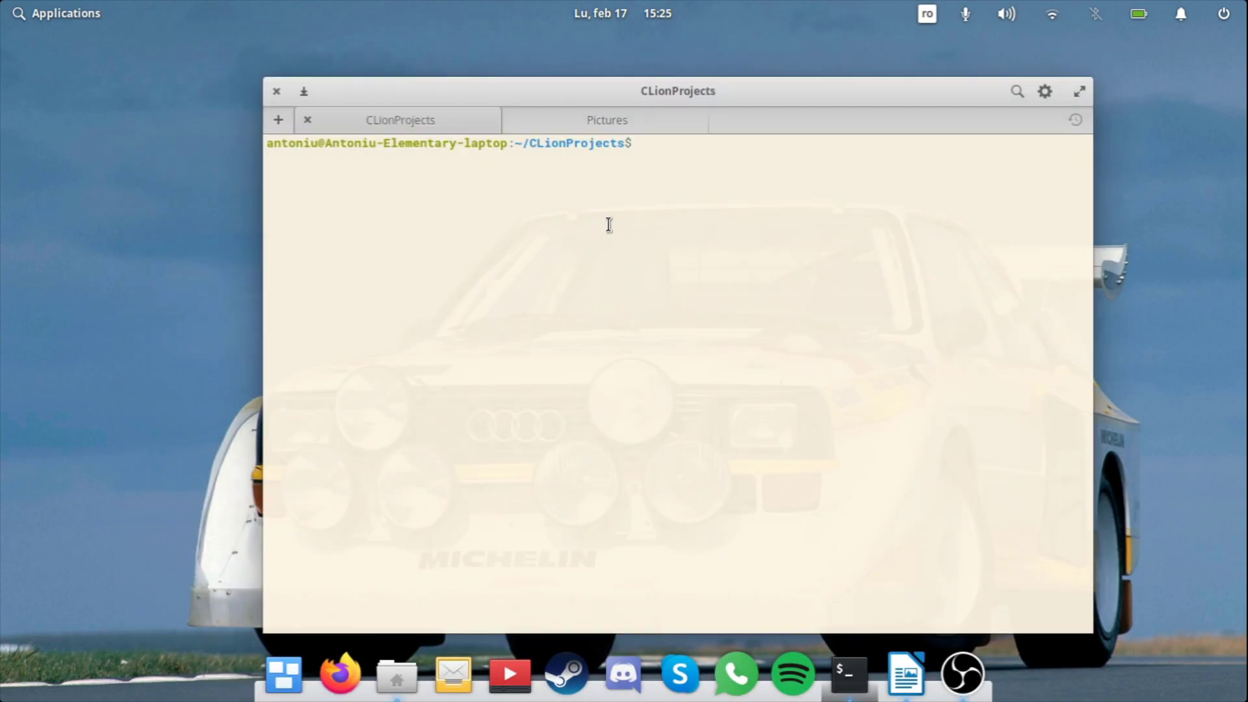
left_click(572, 122)
left_click(417, 123)
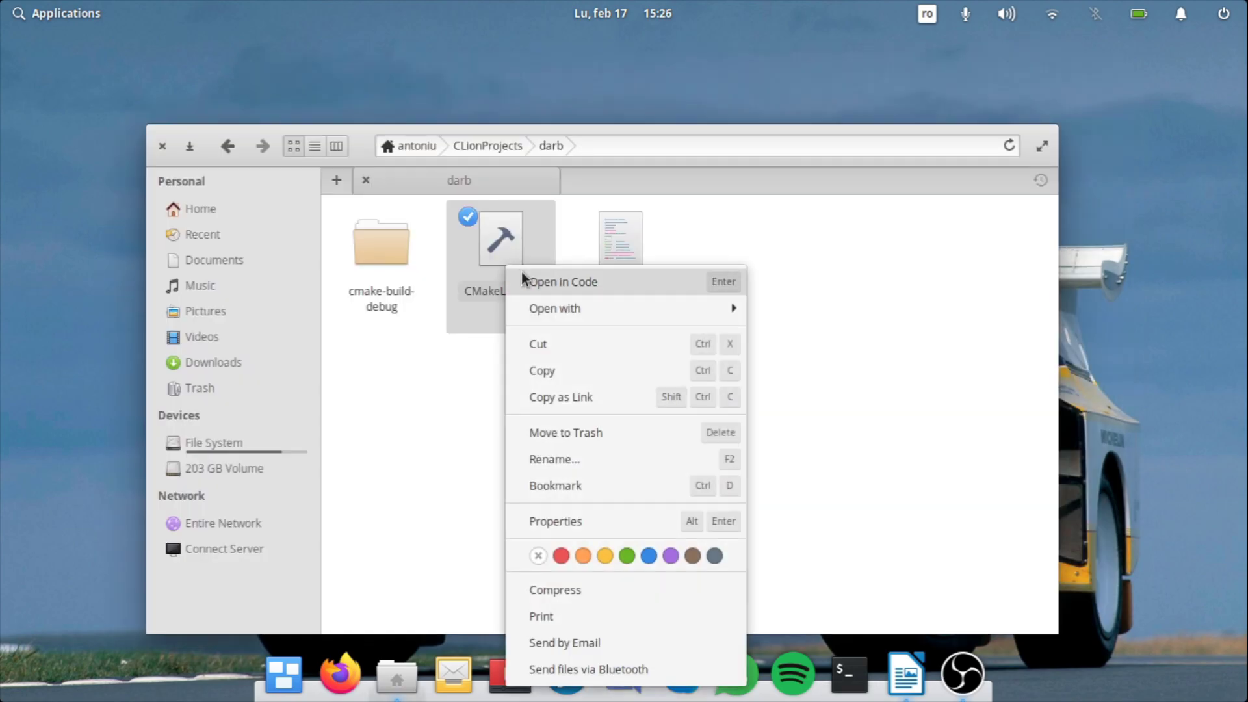
Step: Open CMakeLists.txt in Code, then close the editor
left_click(522, 273)
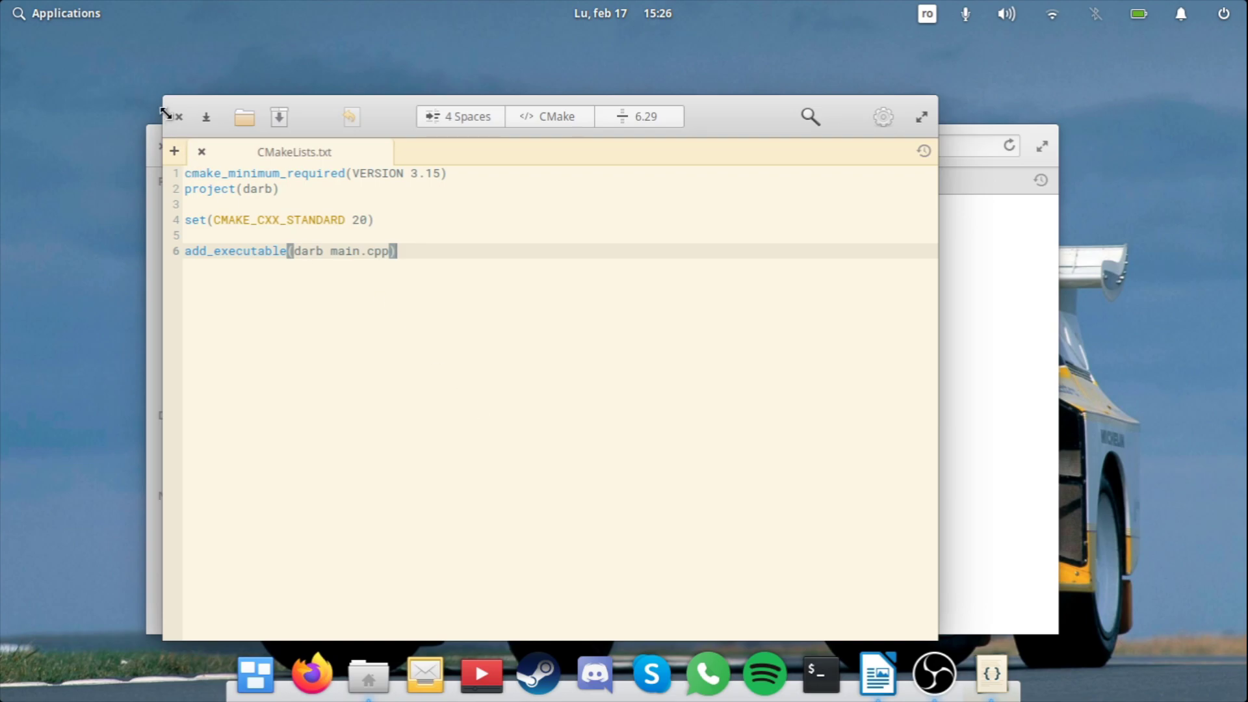
left_click(179, 117)
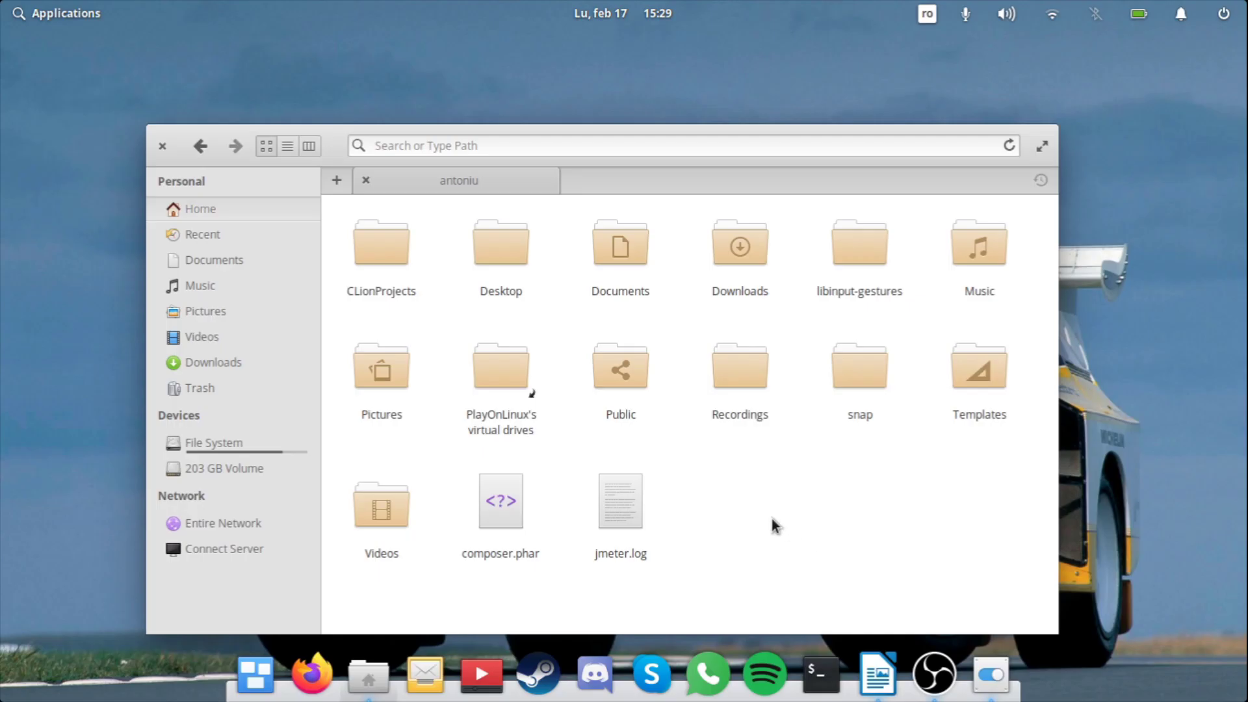
Step: Set the window-control layout to Minimize Left and test minimizing and restoring Tweaks
left_click(390, 511)
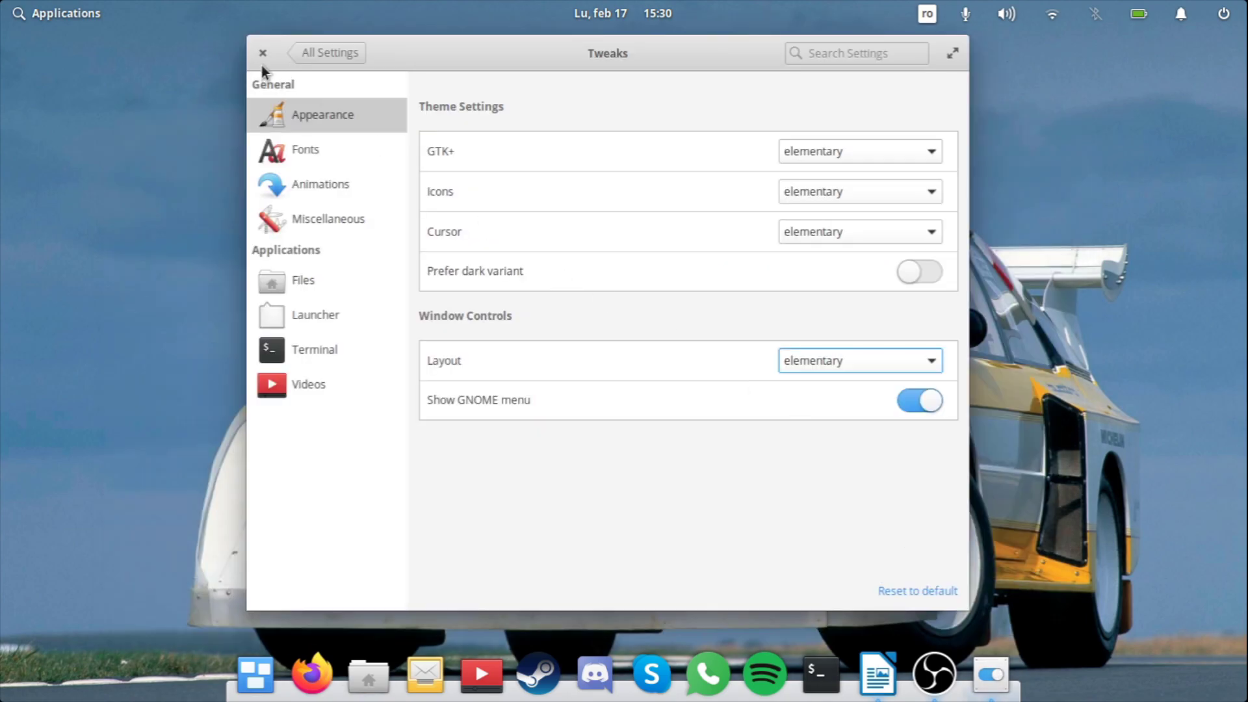
left_click(852, 354)
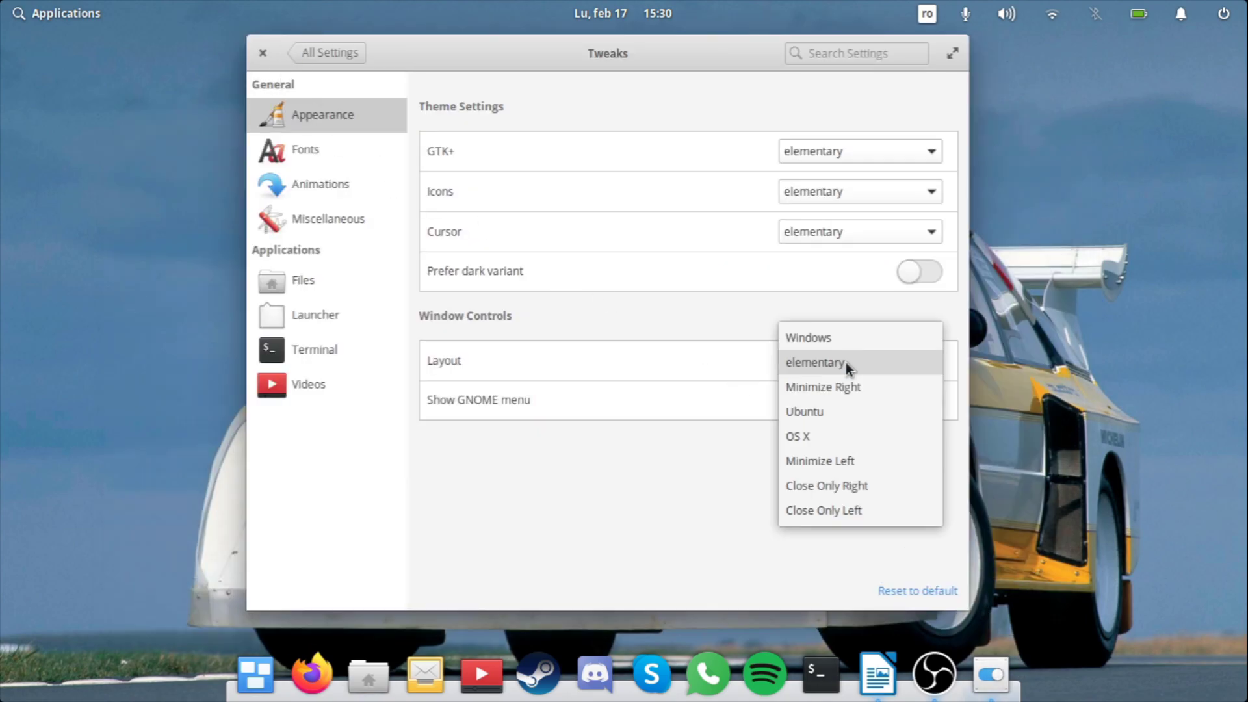
left_click(844, 466)
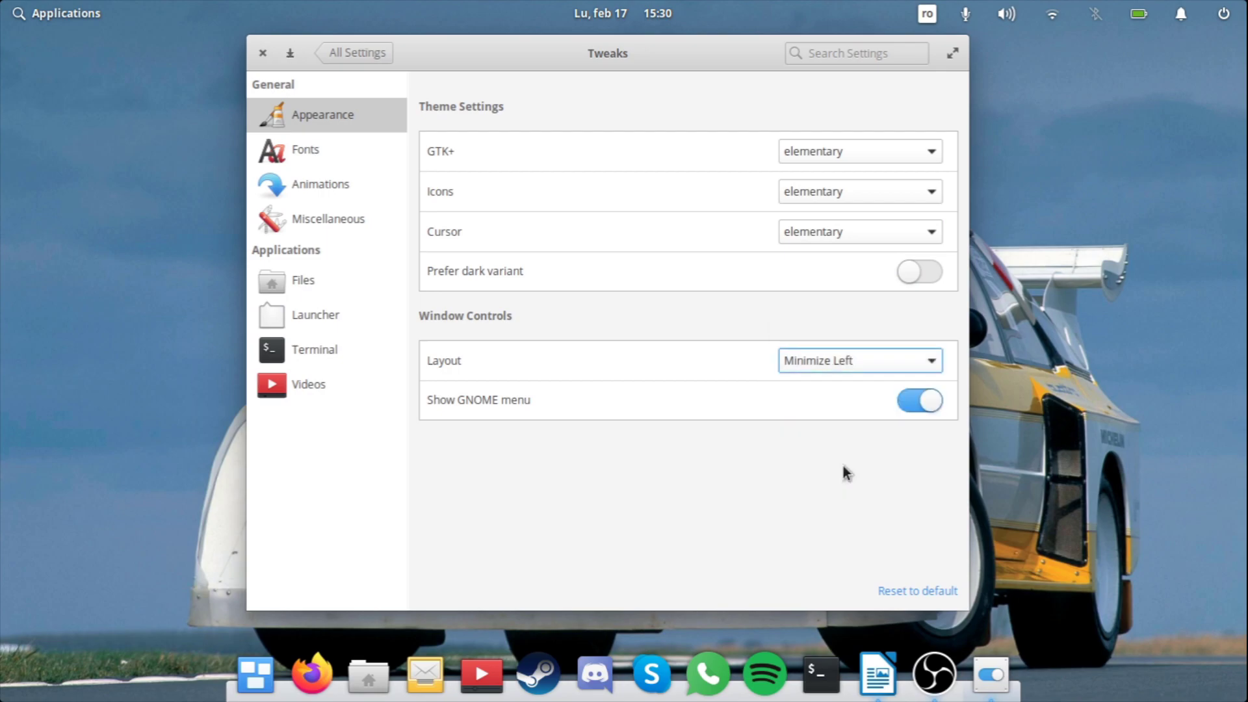
left_click(290, 55)
left_click(990, 675)
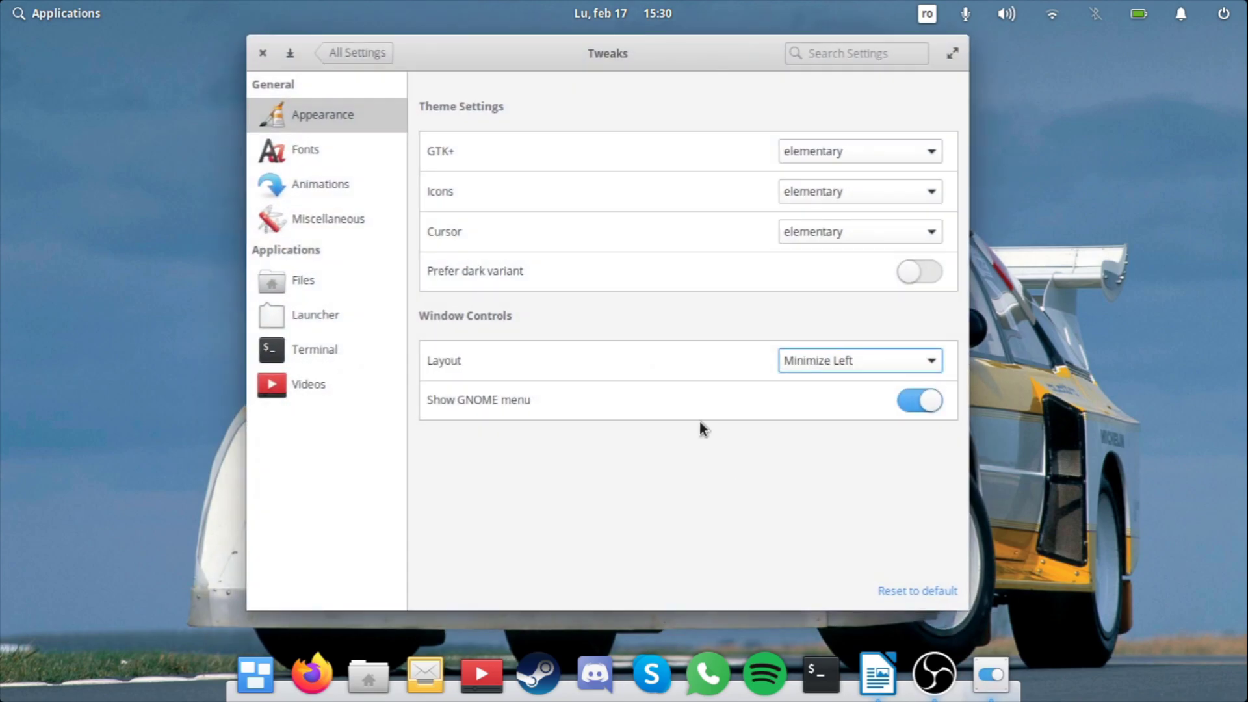
Step: Turn off single-click opening for Files and close Tweaks
left_click(336, 284)
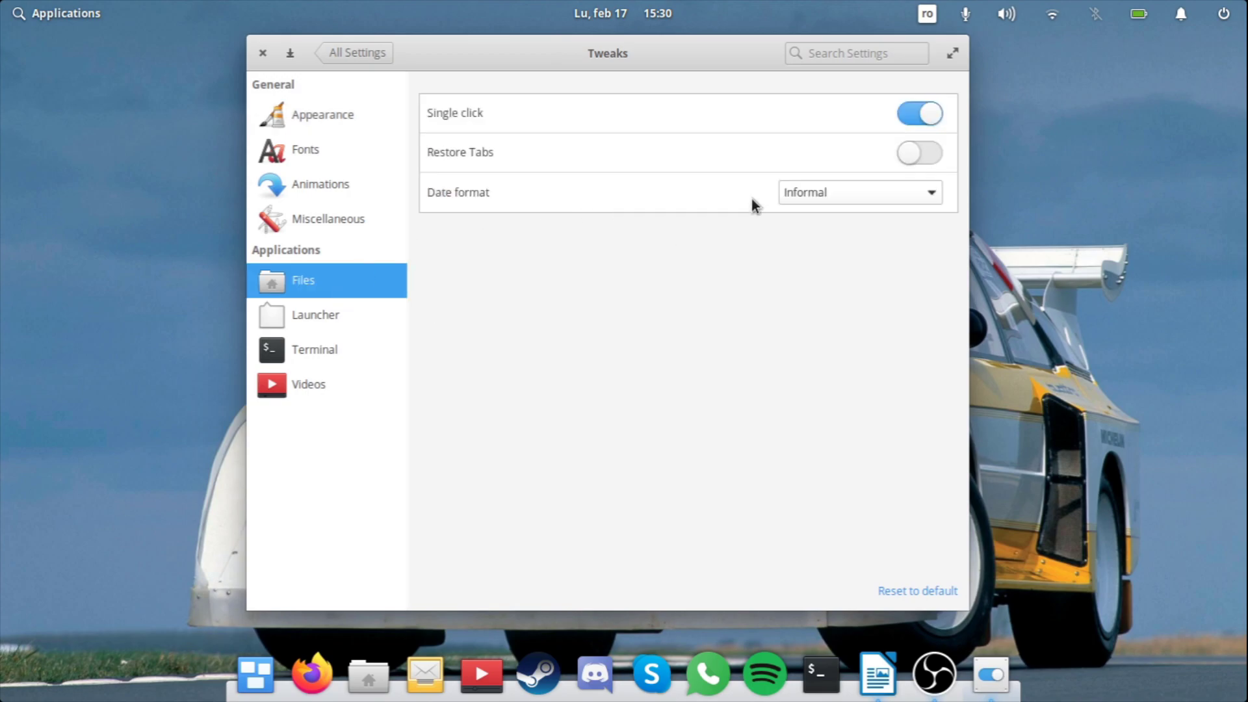
left_click(934, 117)
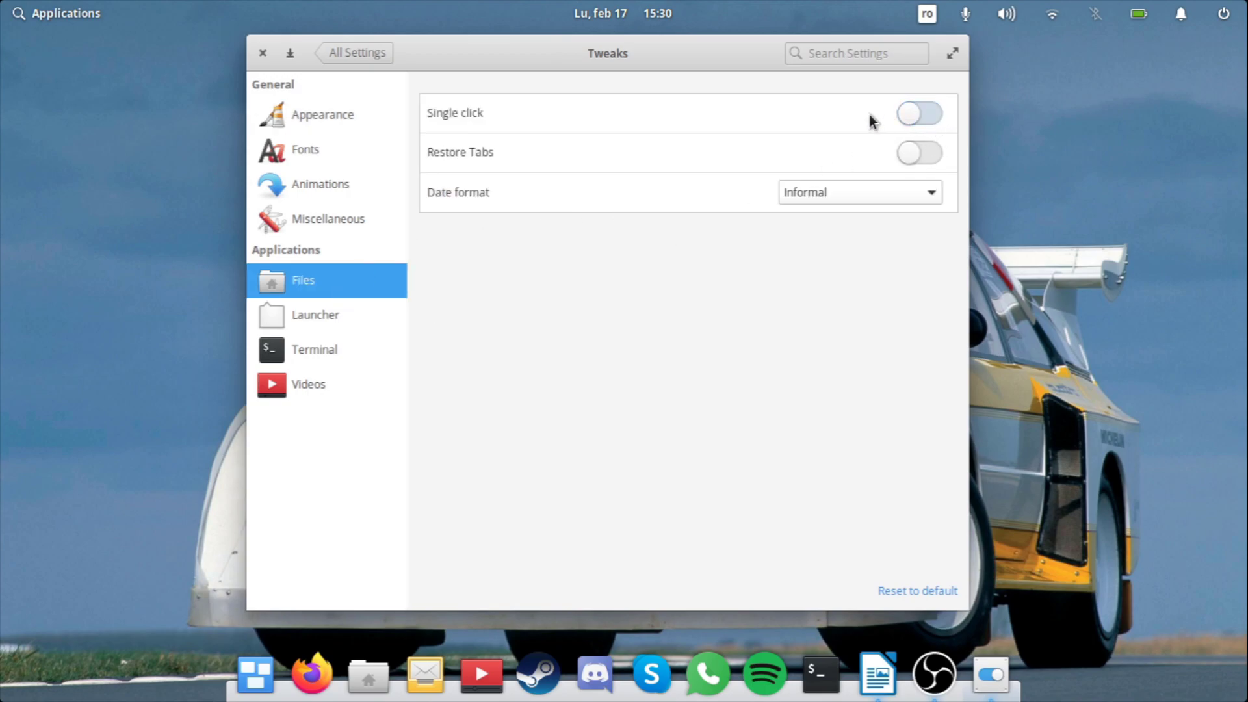
left_click(261, 54)
Step: Open libinput-gestures from the home folder and back, then open a terminal from the desktop menu
left_click(396, 676)
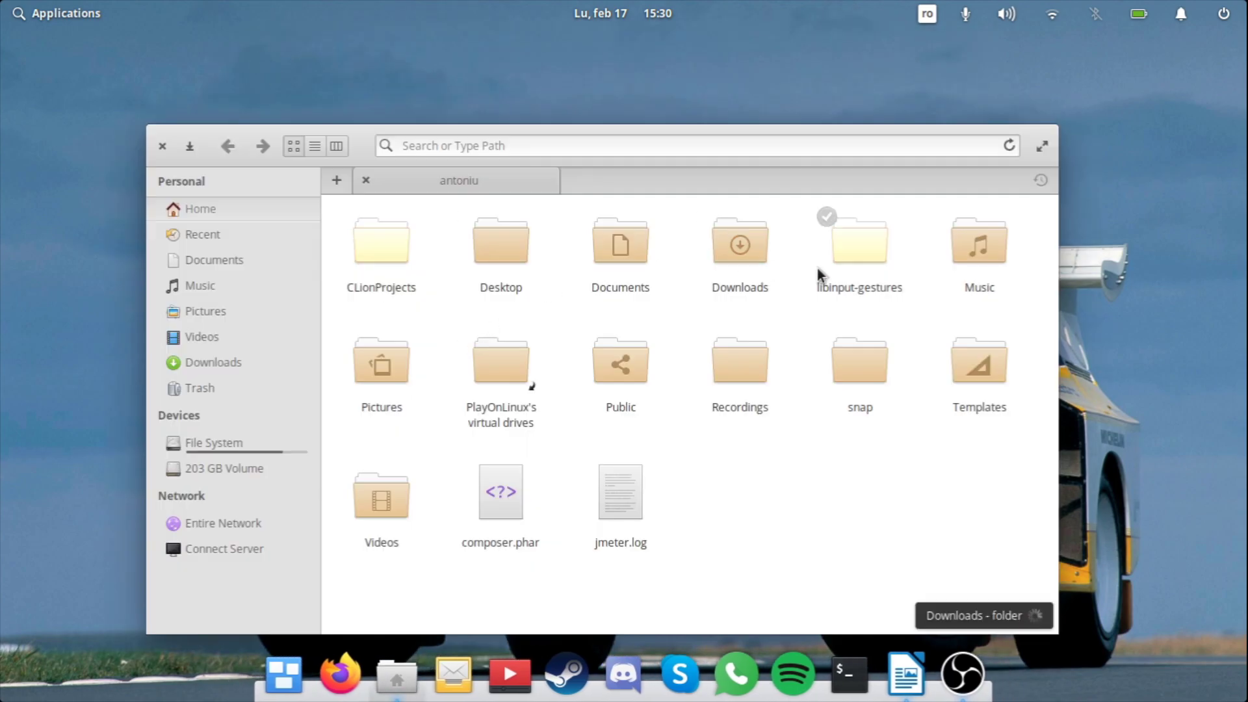
double_click(841, 253)
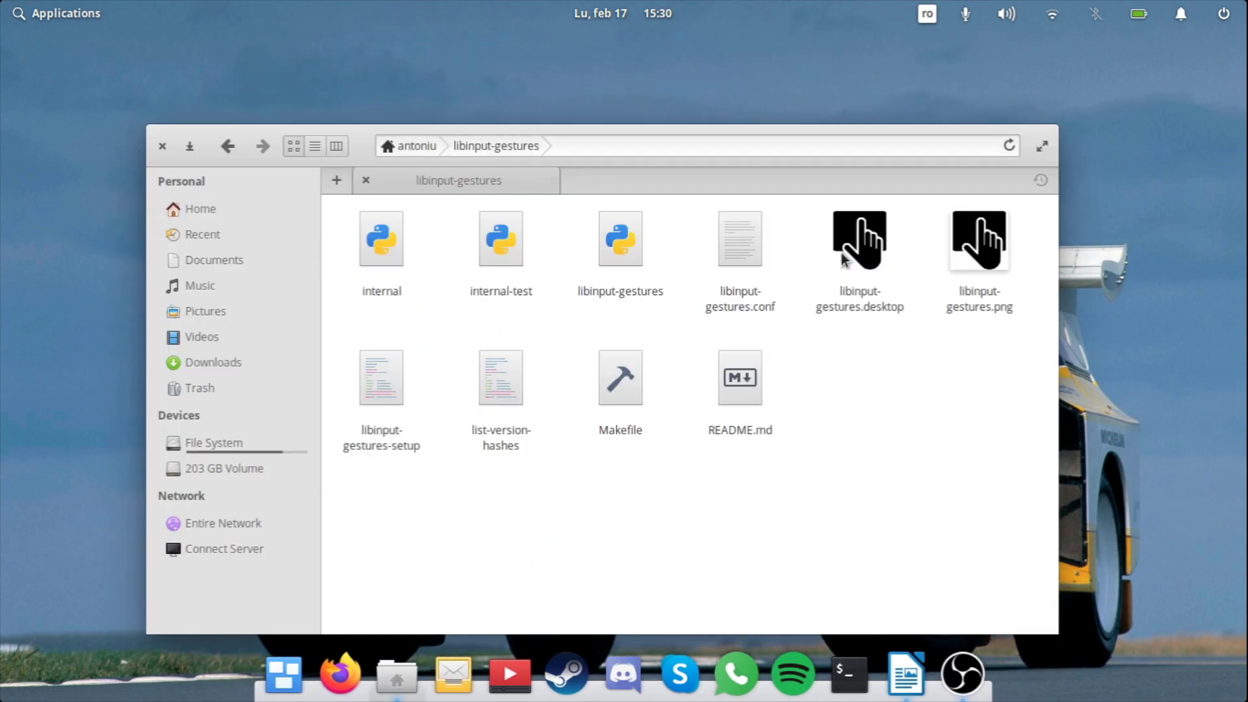
key("BackSpace")
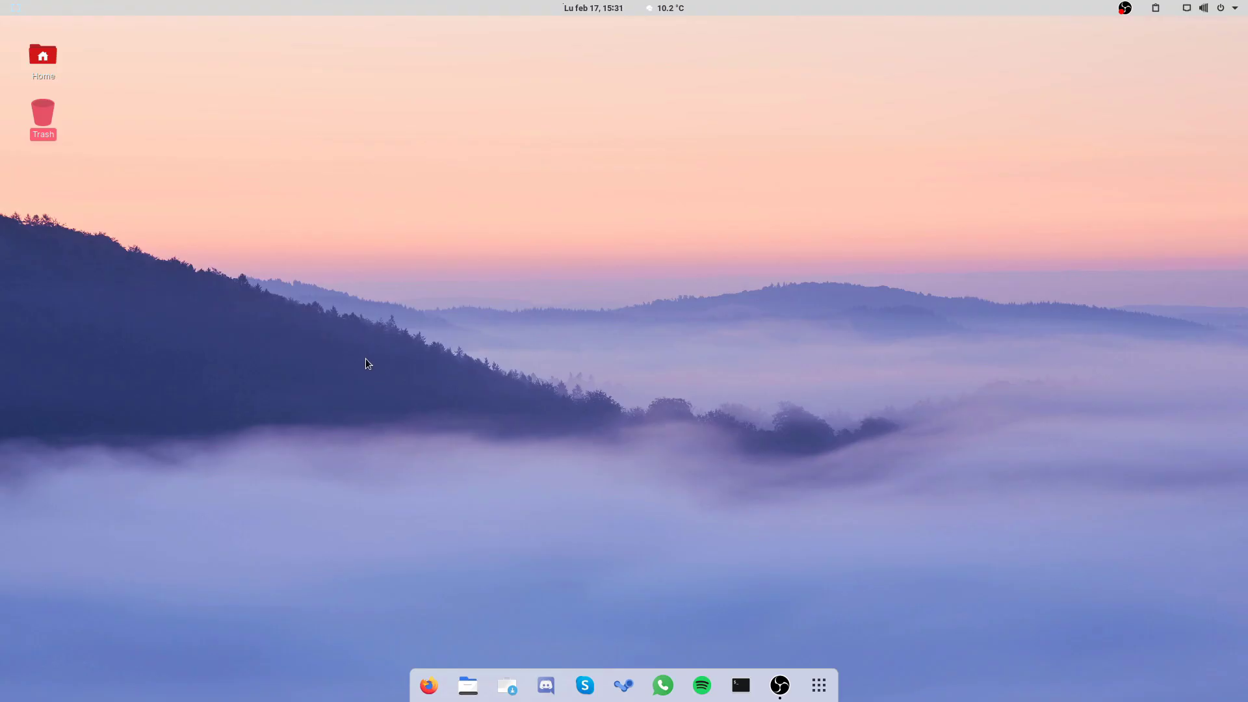
right_click(423, 366)
left_click(458, 484)
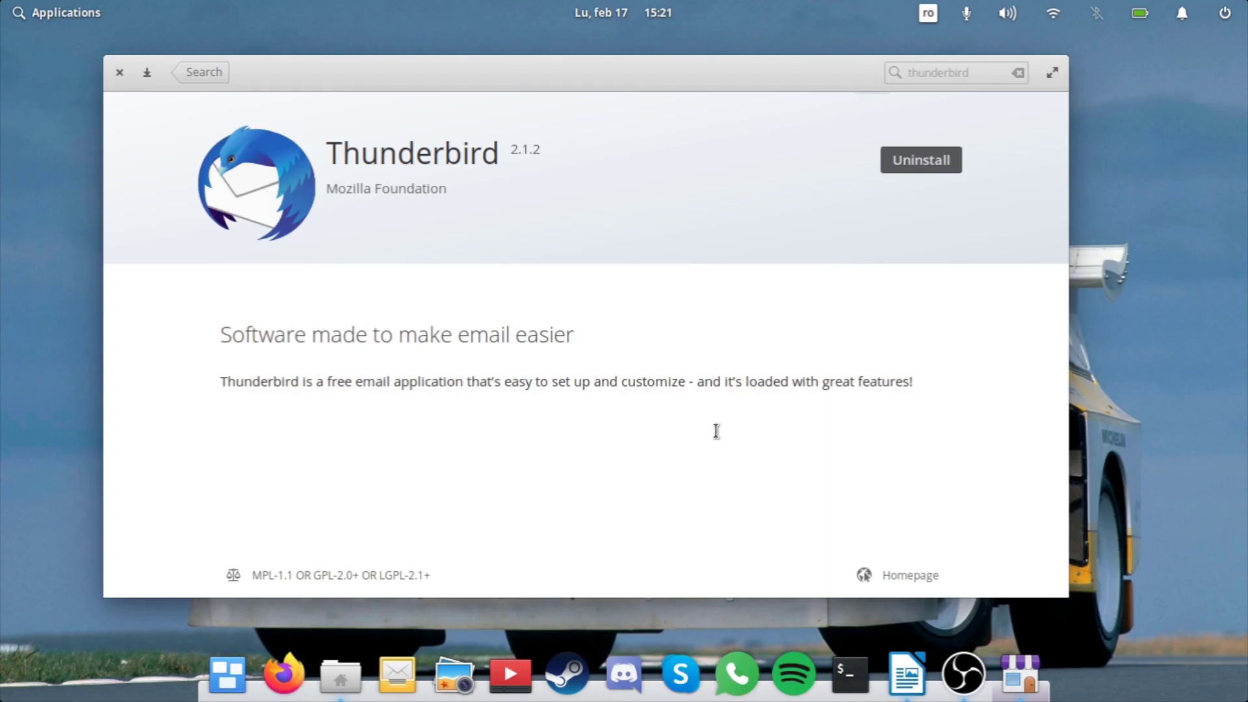
key("ctrl+space")
key("Down")
key("Down")
key("Down")
key("Down")
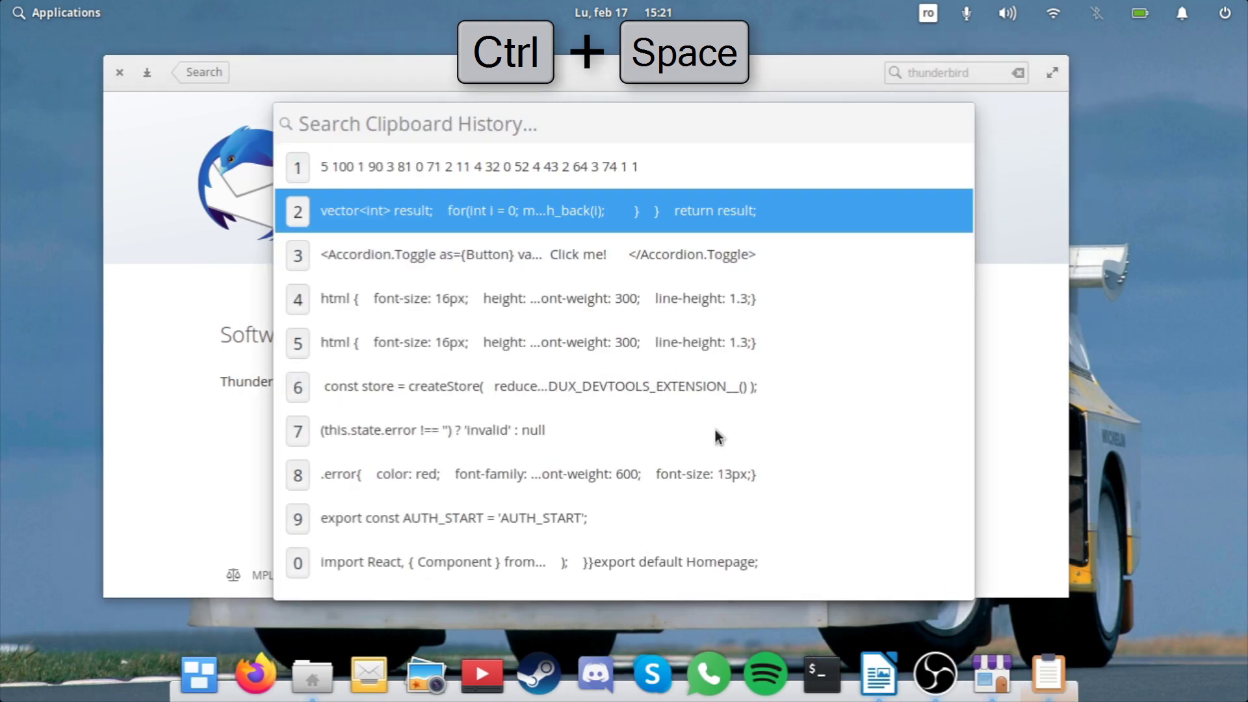
key("Down")
key("Up")
key("Up")
key("Up")
key("Up")
key("Up")
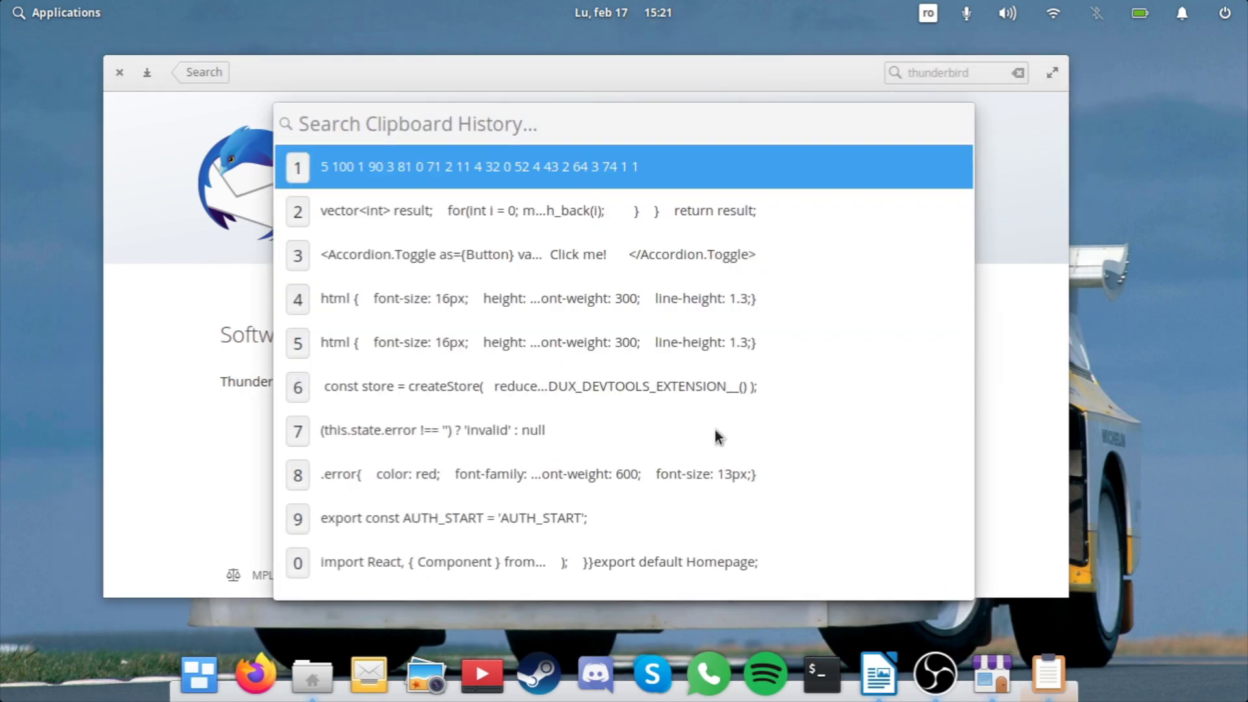
key("Down")
key("Down")
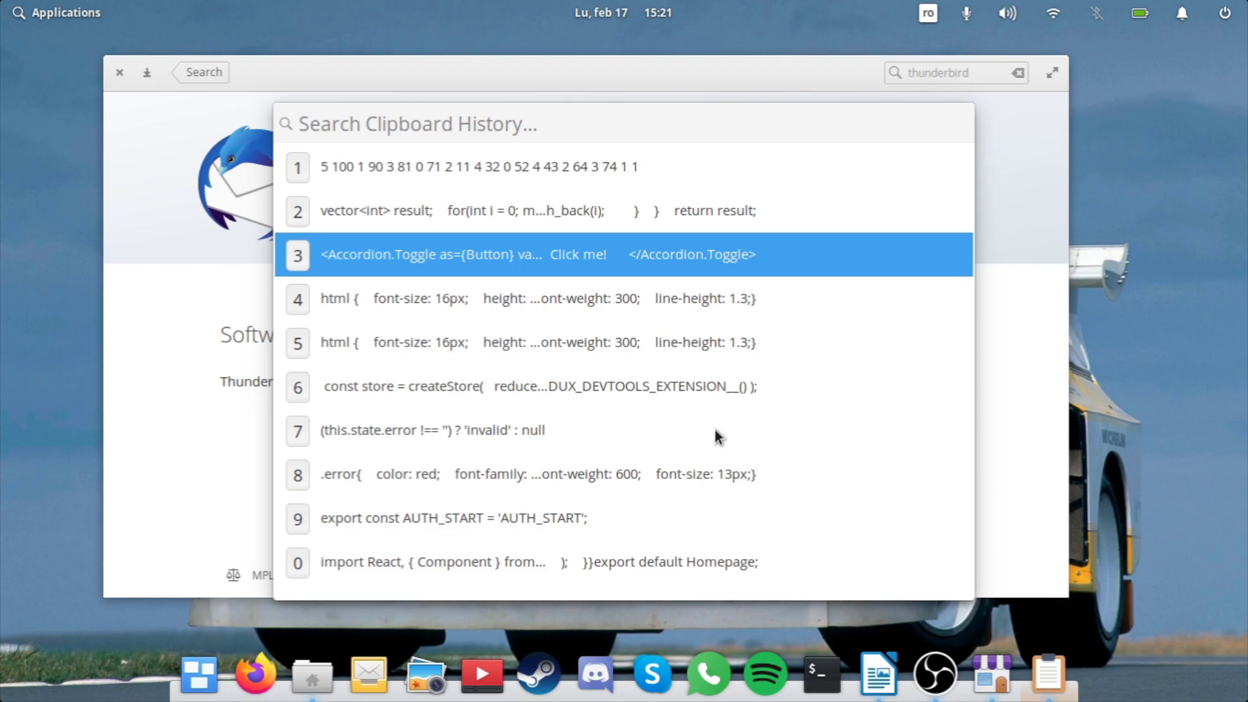
key("Down")
key("Down")
key("Down")
key("Down")
key("Down")
key("Down")
key("Down")
key("Up")
key("Up")
key("Up")
key("Up")
key("Down")
key("Down")
key("Down")
key("Down")
key("Up")
key("Up")
key("Home")
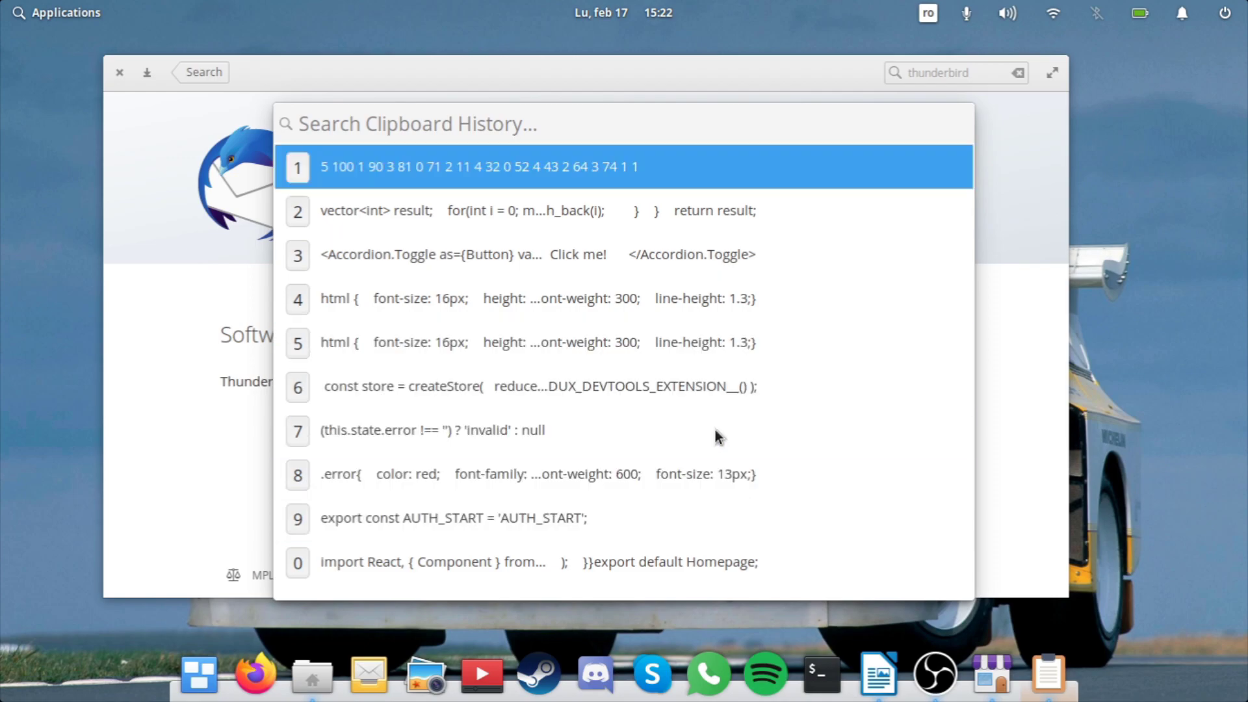
key("Escape")
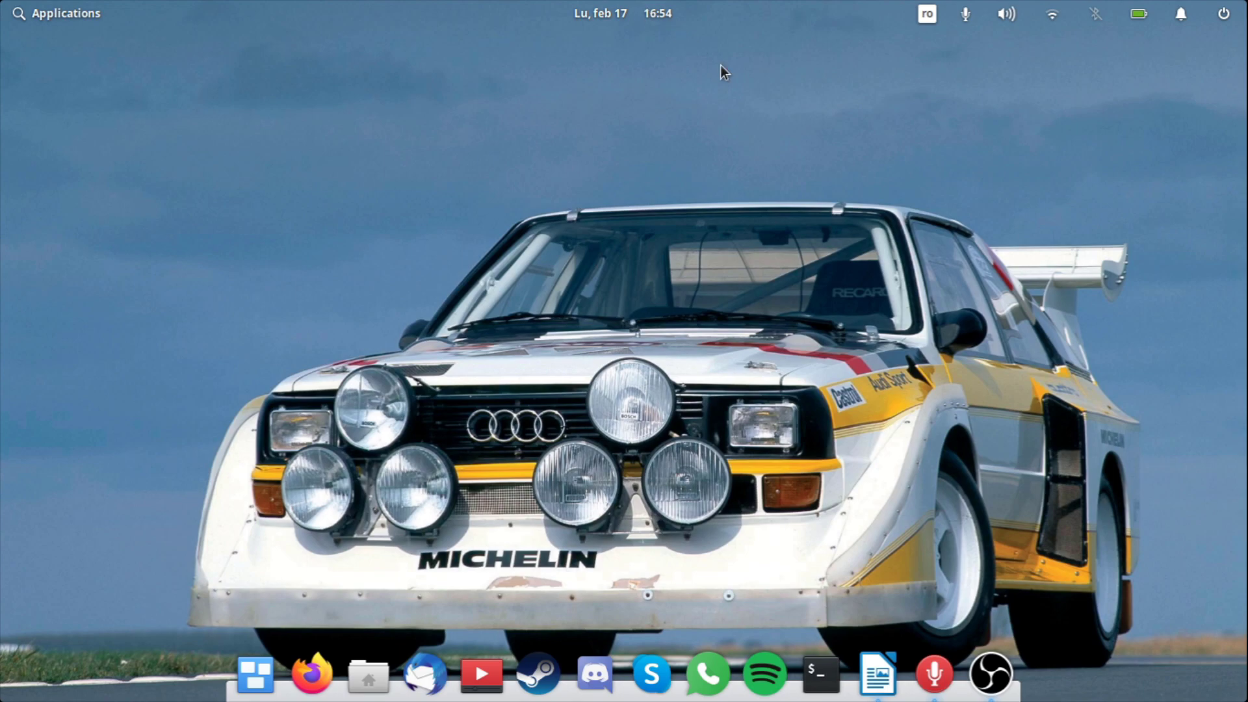
left_click(1185, 9)
left_click(809, 388)
left_click(824, 675)
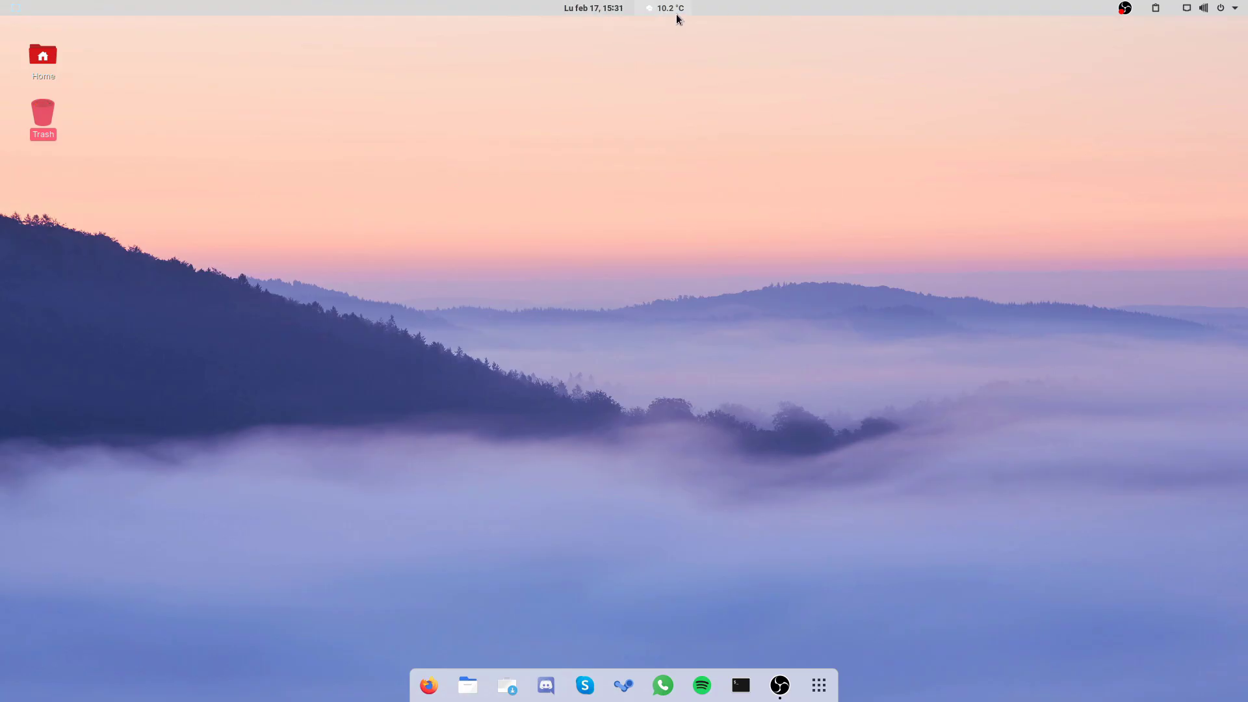
left_click(1221, 10)
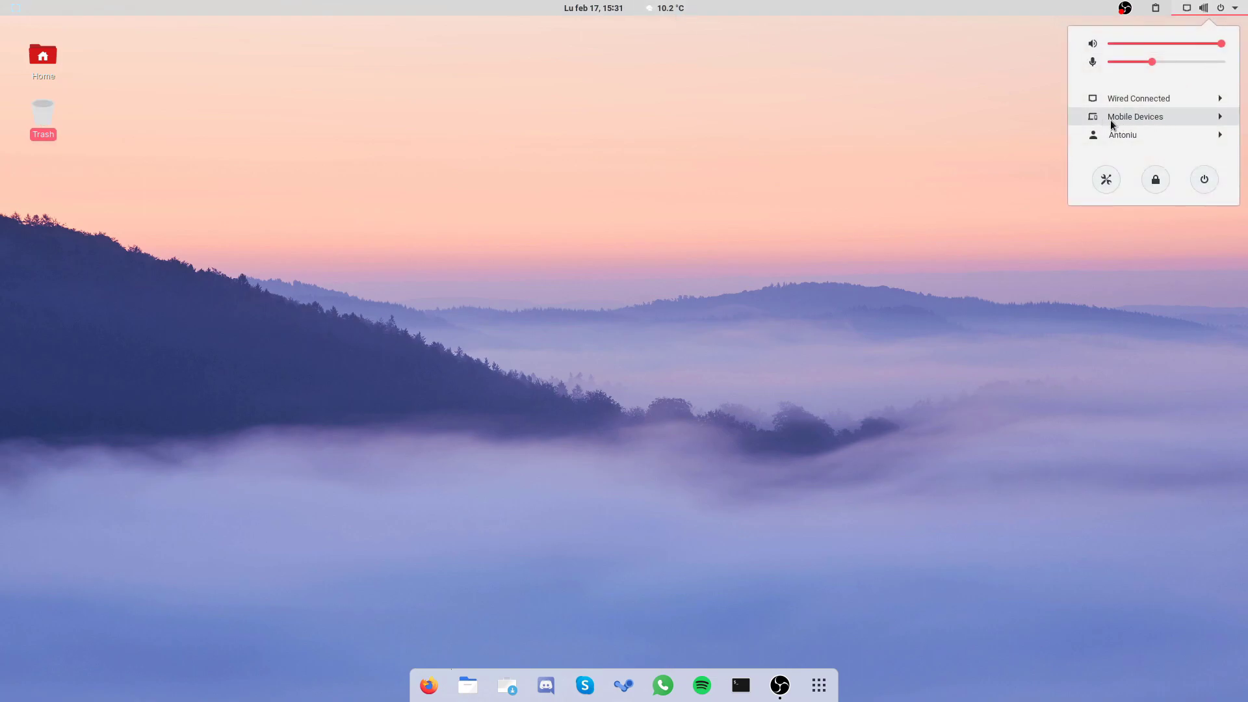
left_click(1149, 118)
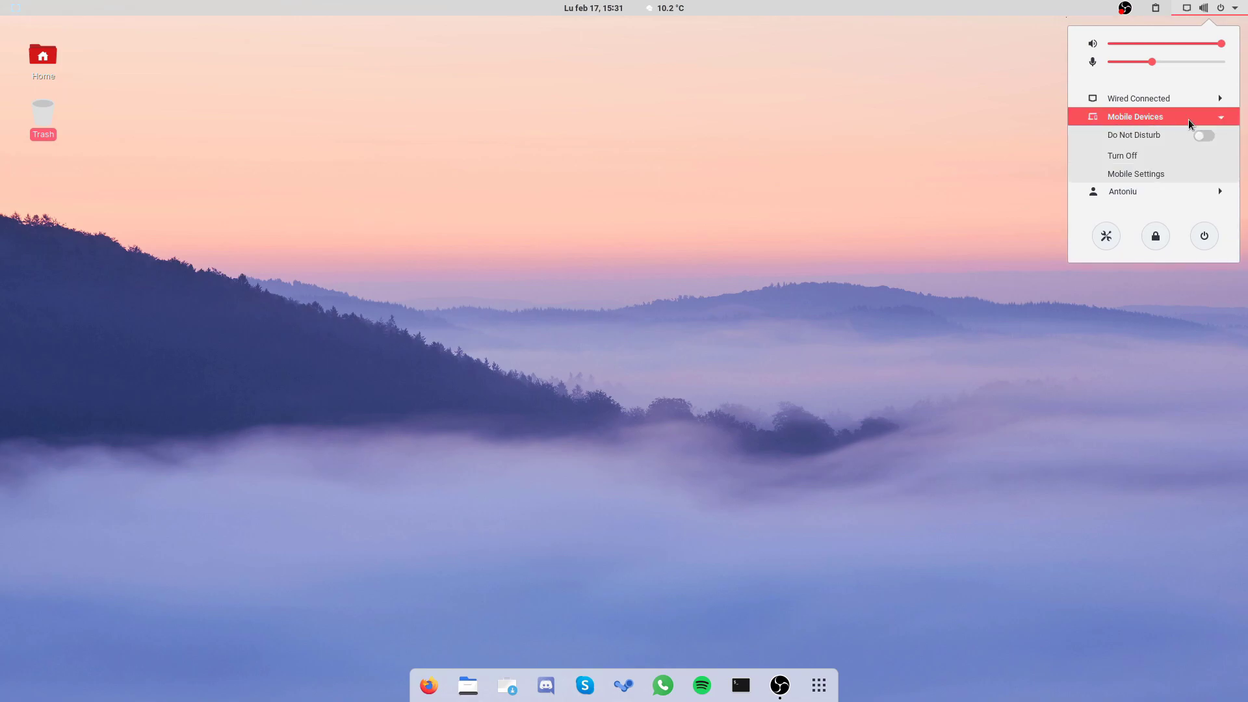
left_click(1140, 119)
left_click(1220, 10)
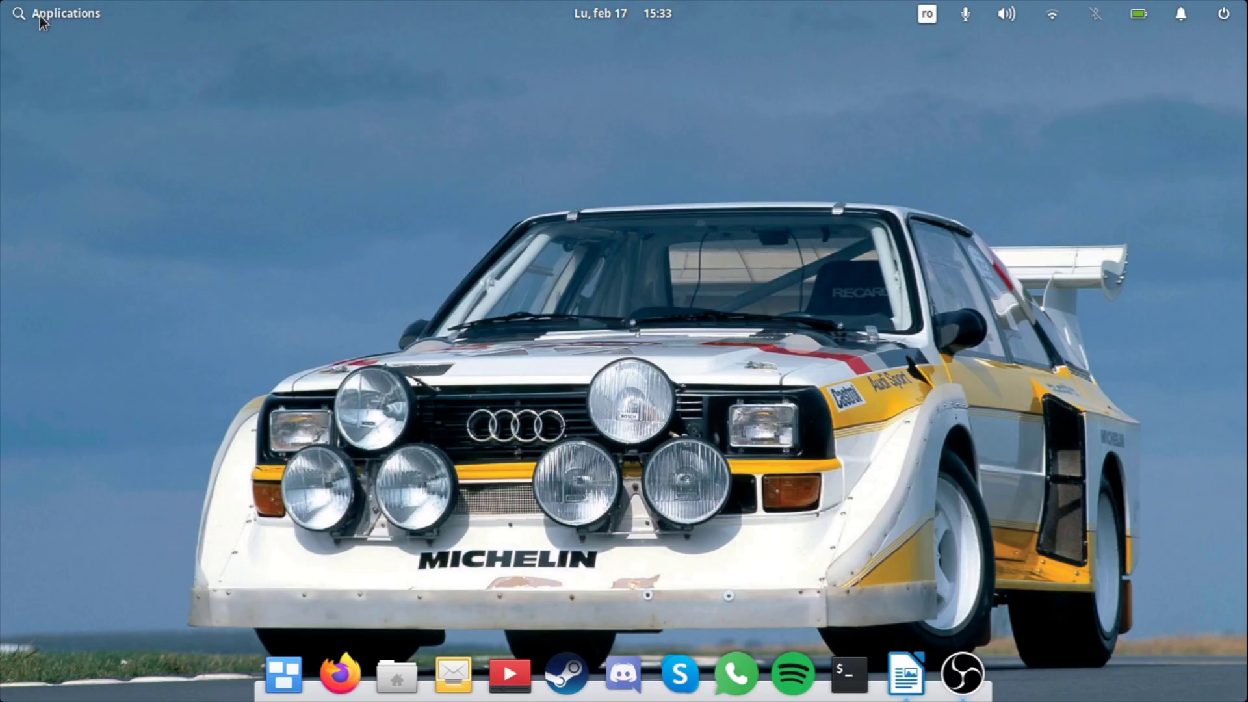
left_click(39, 13)
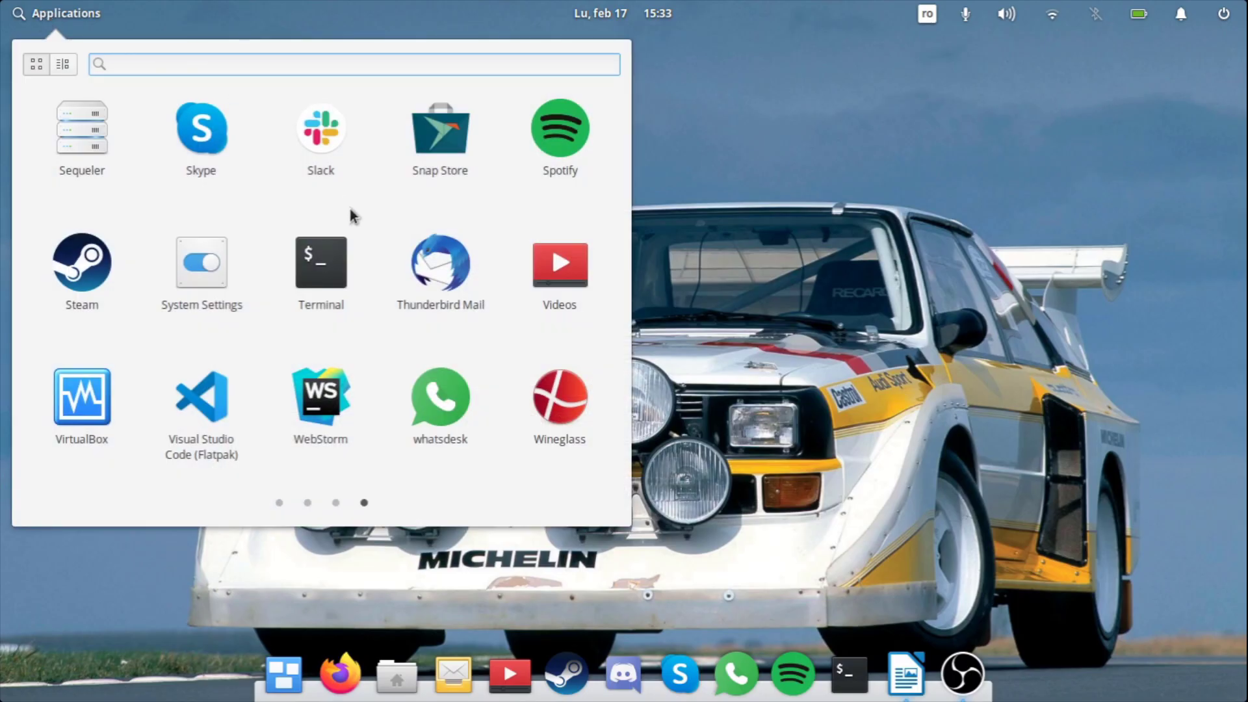
left_click(331, 306)
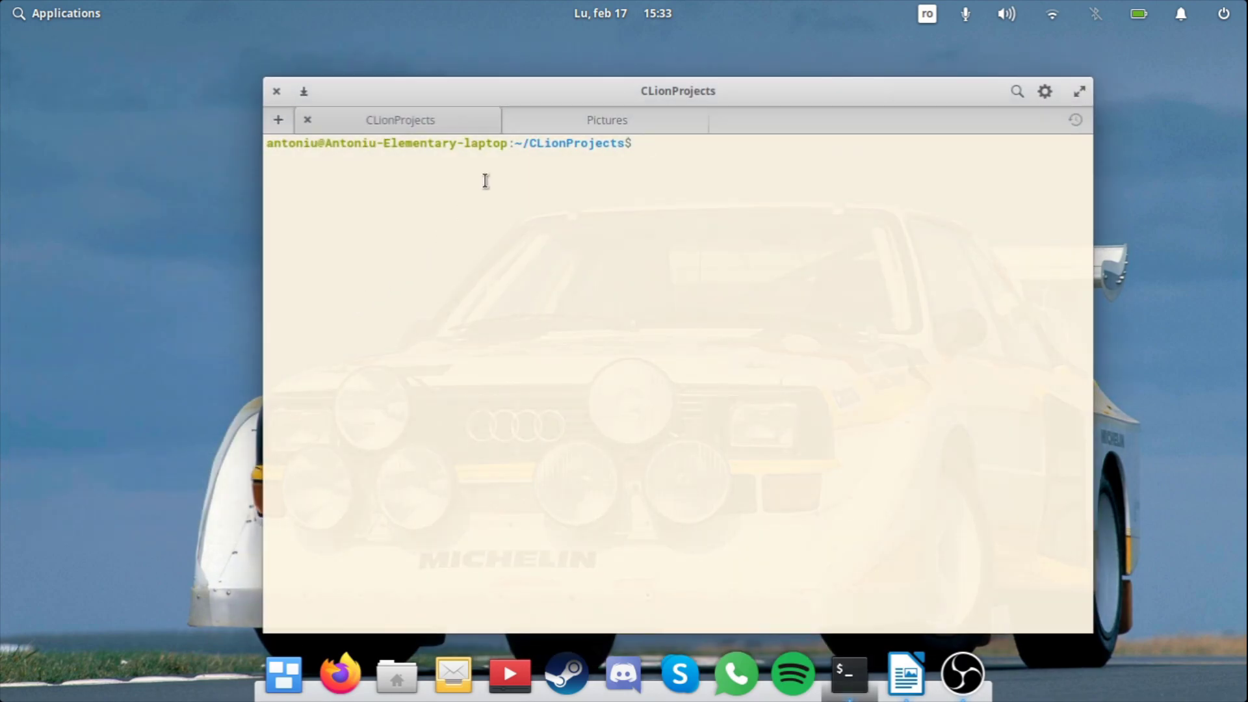
left_click(306, 121)
left_click(306, 121)
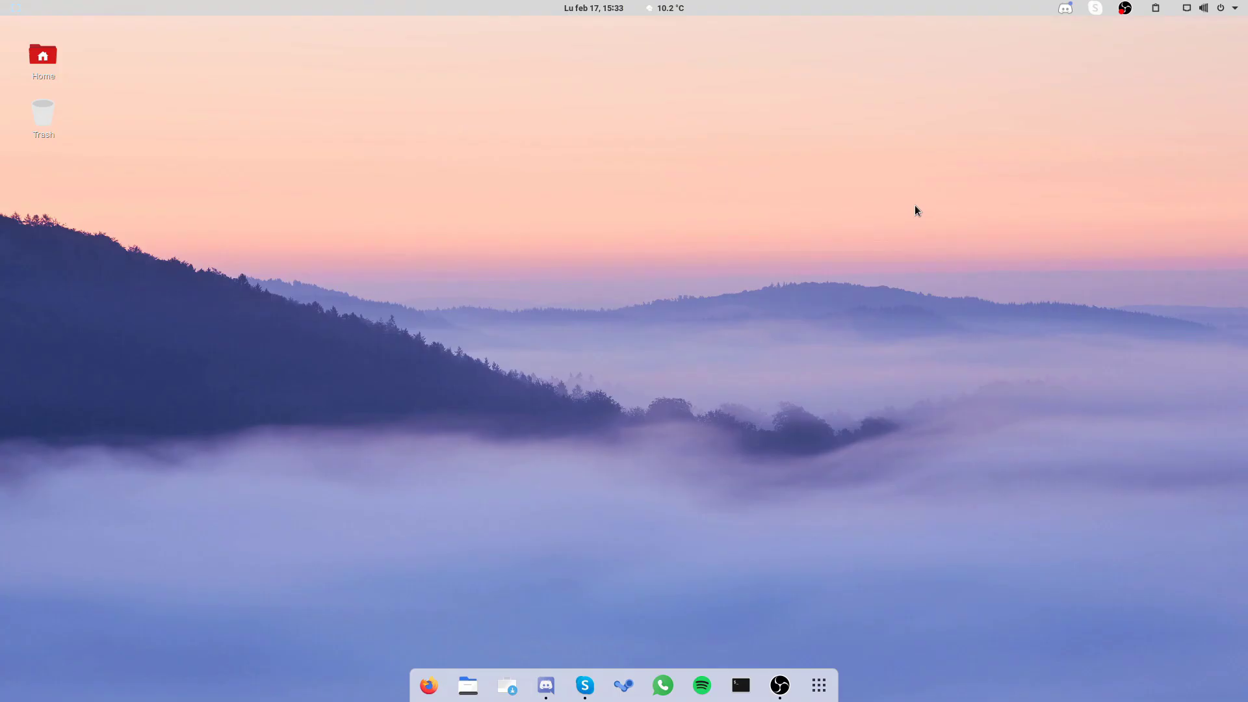
left_click(1068, 13)
mouse_move(1095, 11)
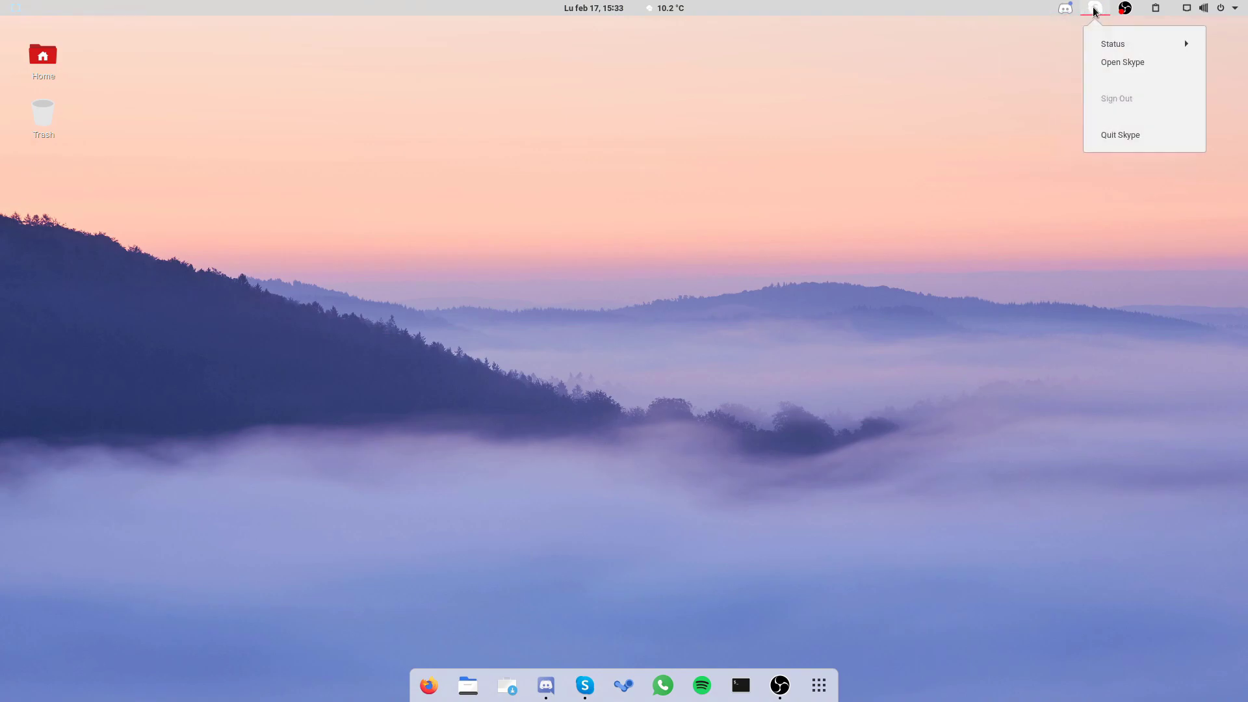
left_click(976, 61)
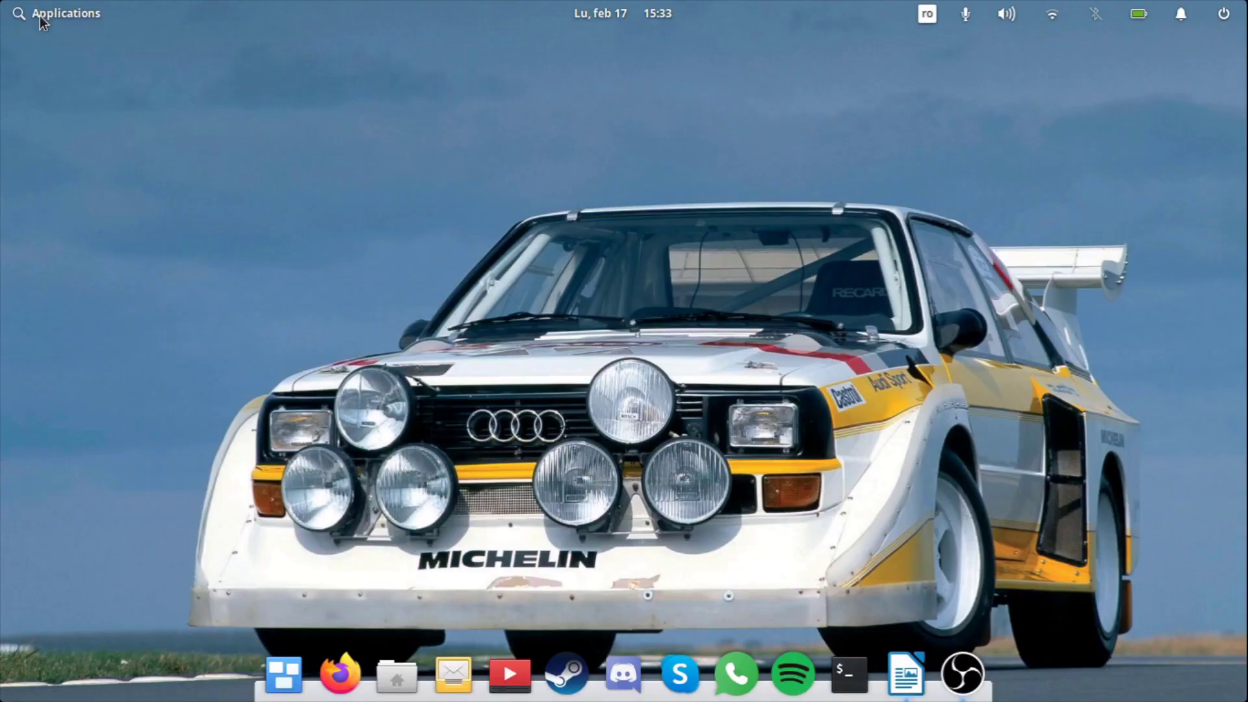
Step: Launch Terminal from Applications and close its CLionProjects and remaining tabs
left_click(39, 14)
left_click(331, 306)
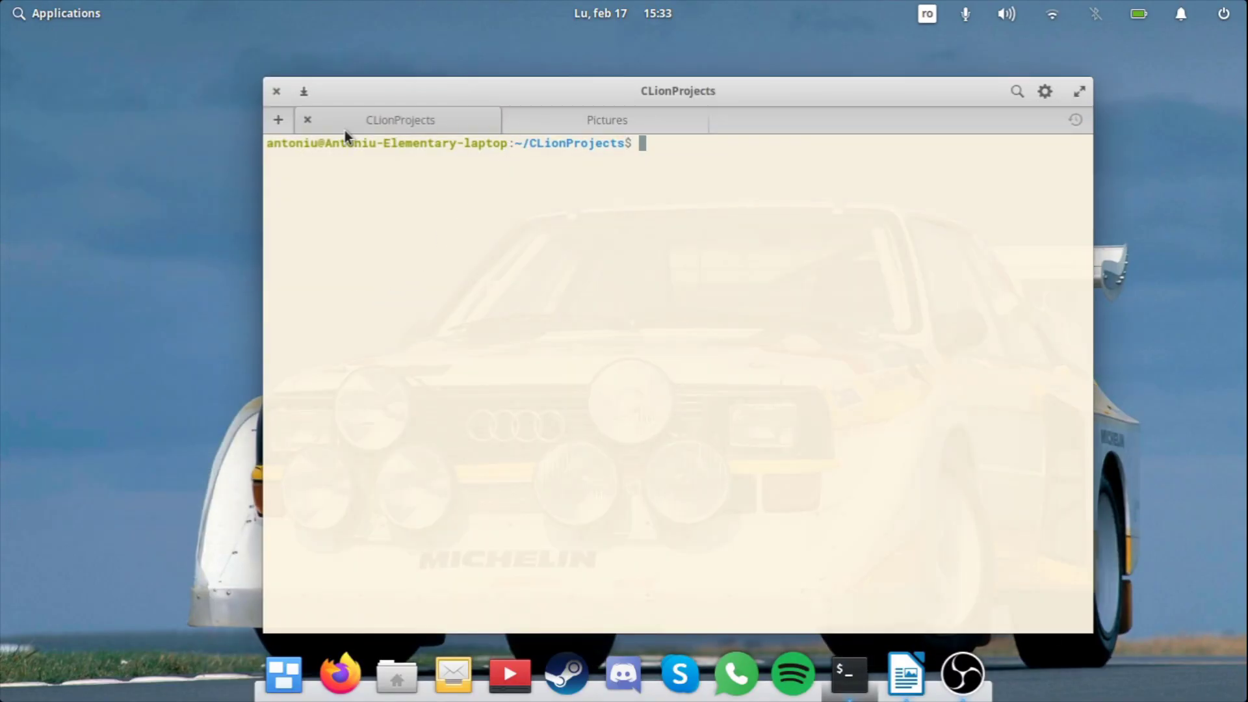
left_click(306, 121)
left_click(306, 120)
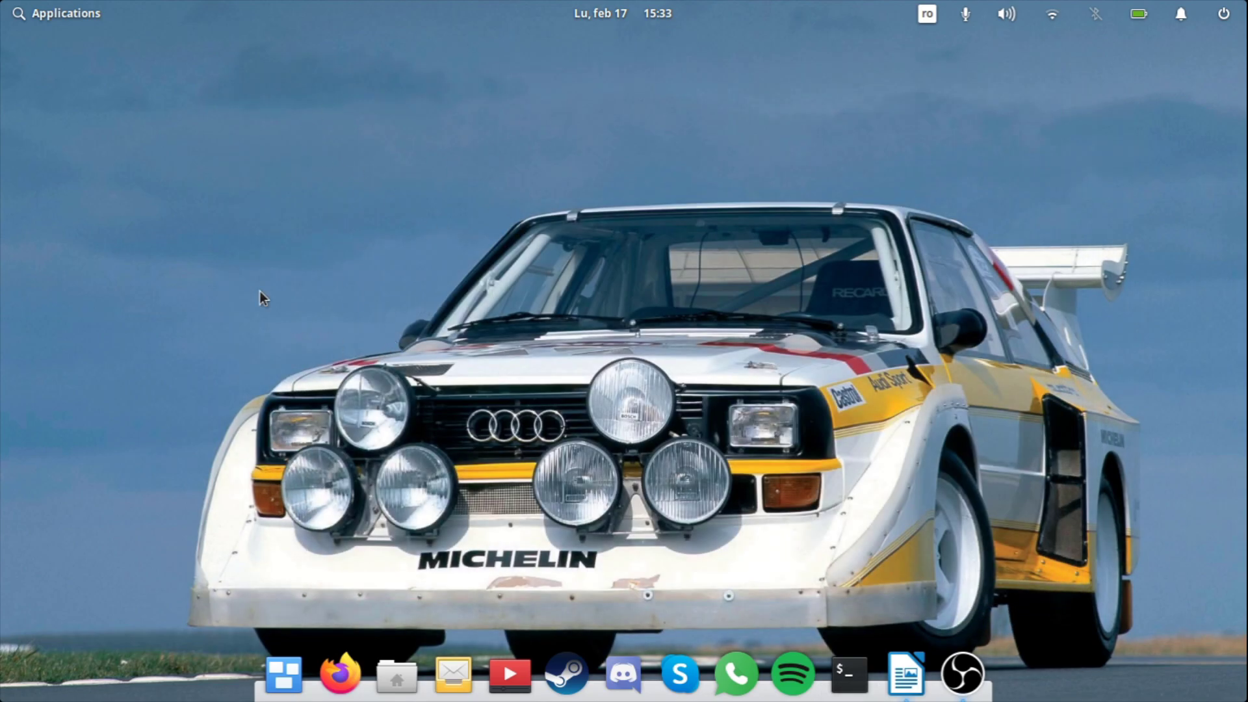
Step: Launch the GDebi Package Installer from Applications, then close it
left_click(71, 12)
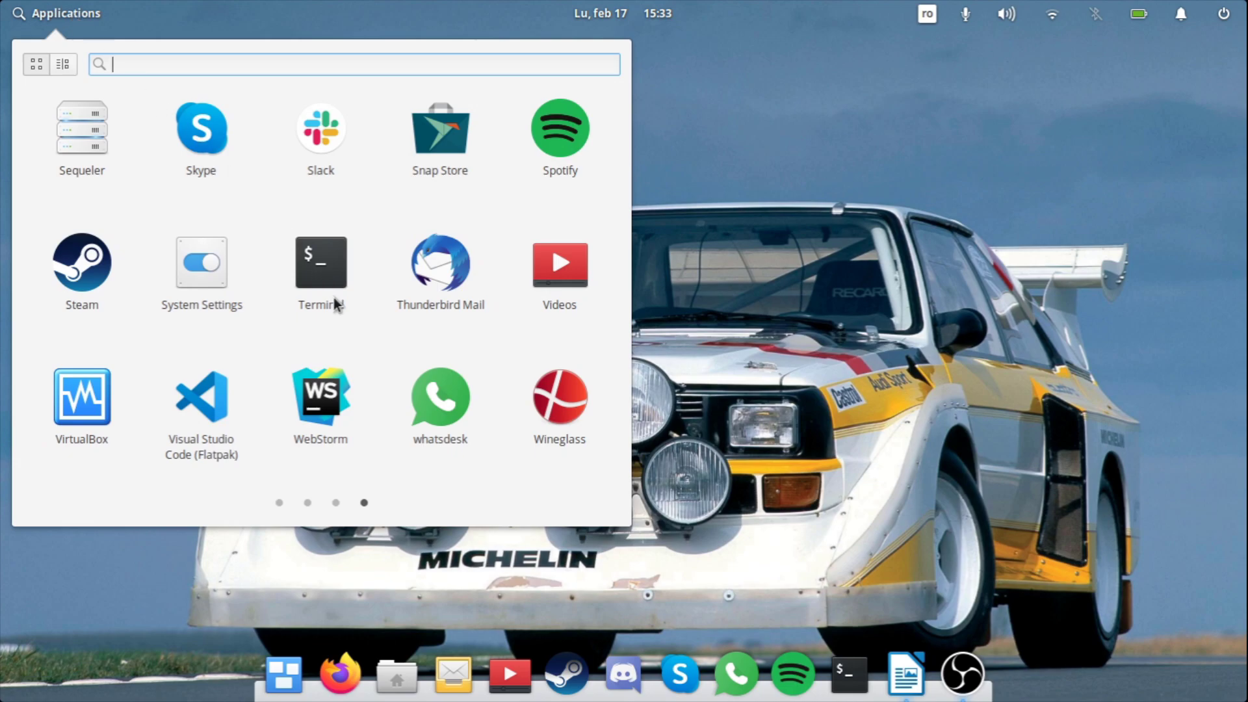
scroll(312, 345, "up", 1)
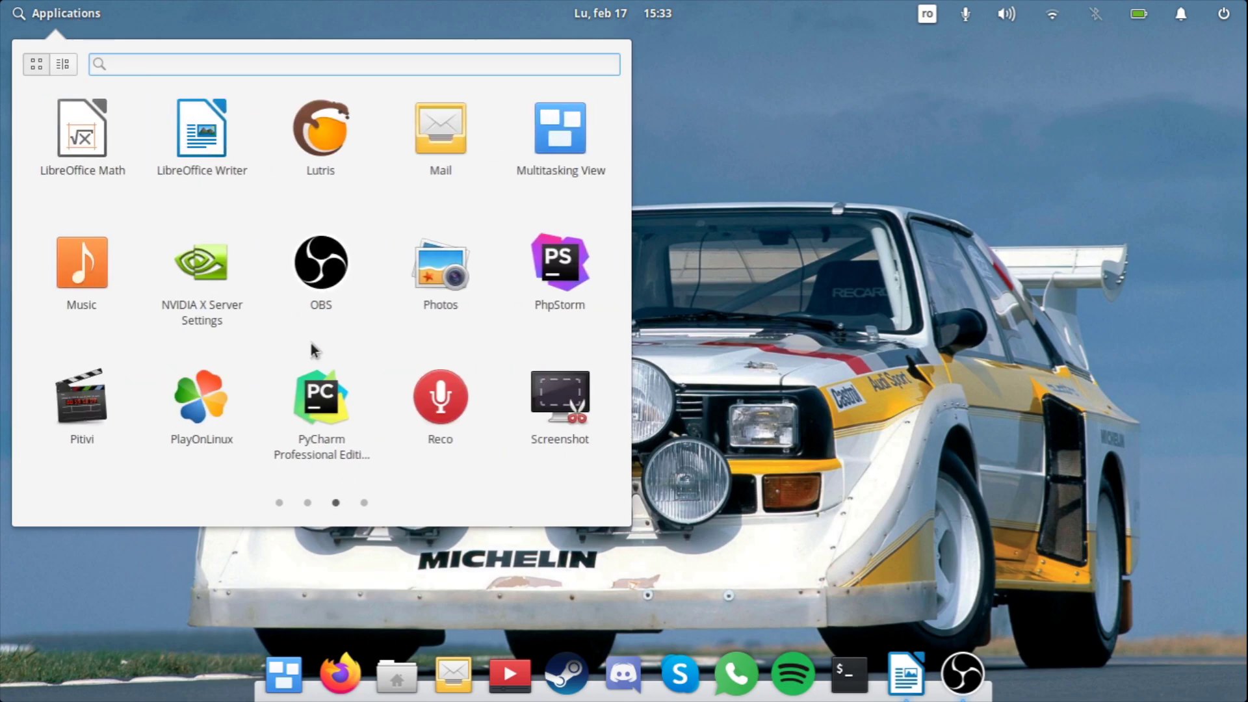
scroll(314, 351, "up", 1)
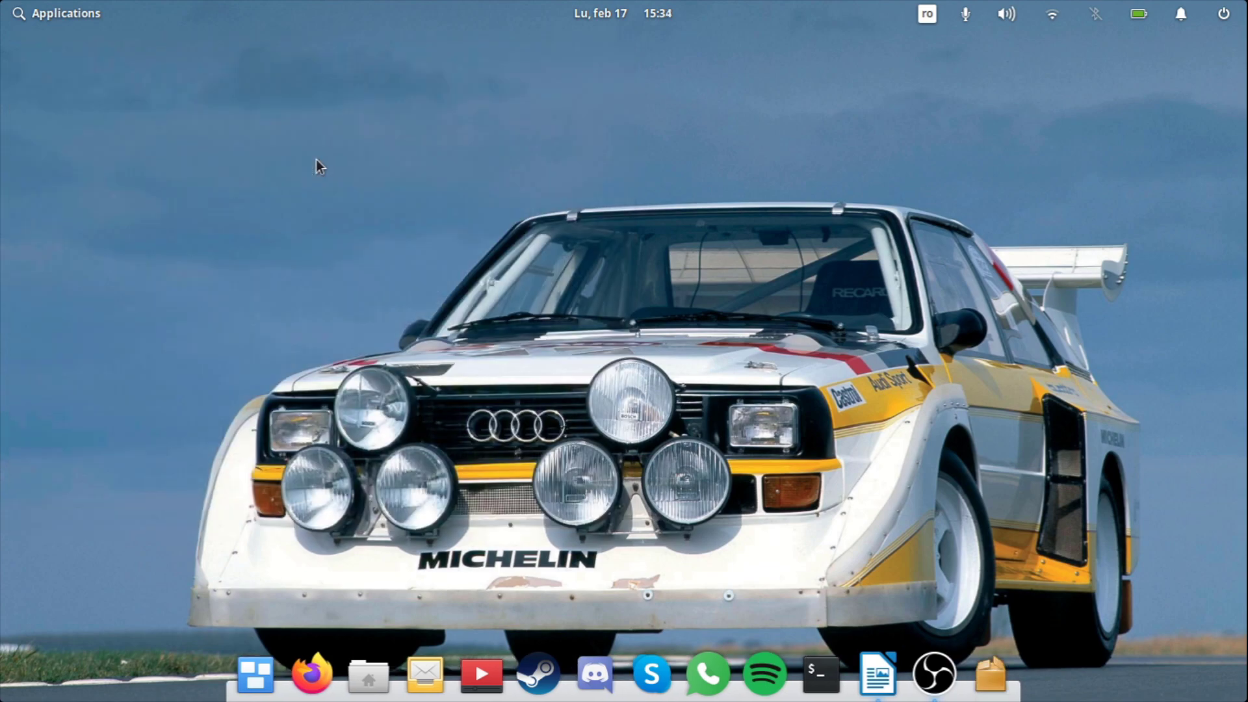
left_click(317, 160)
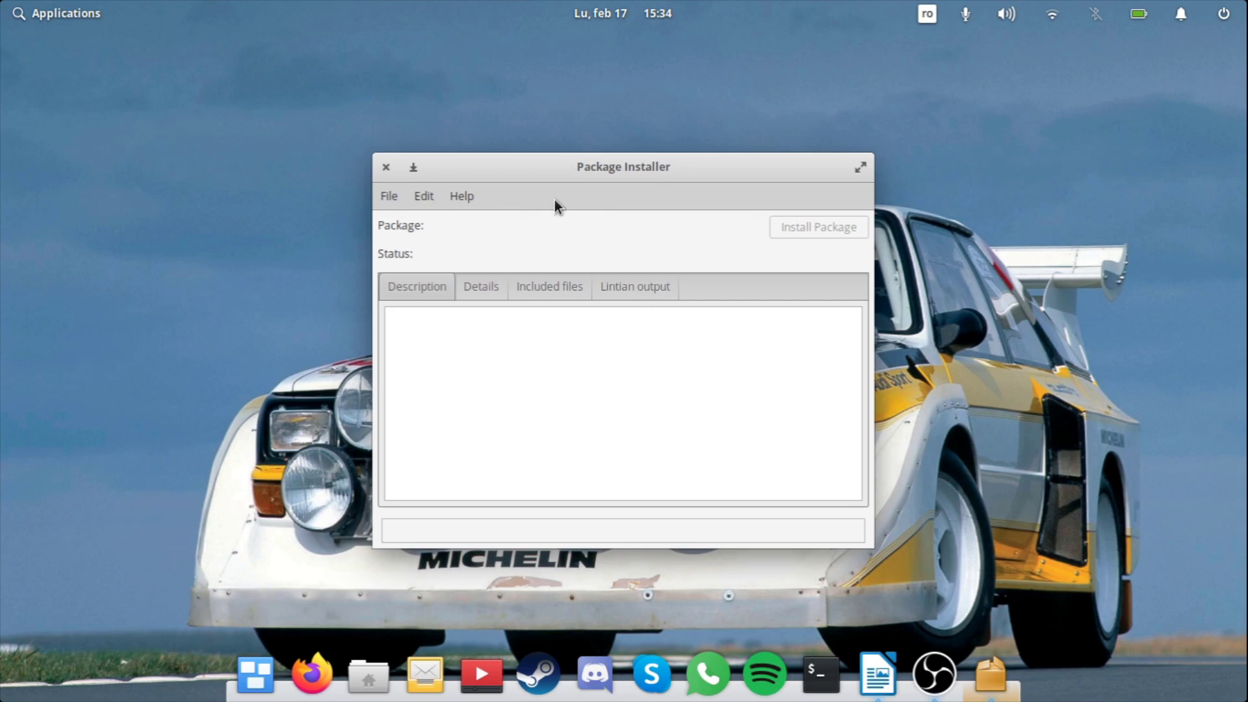
left_click(386, 167)
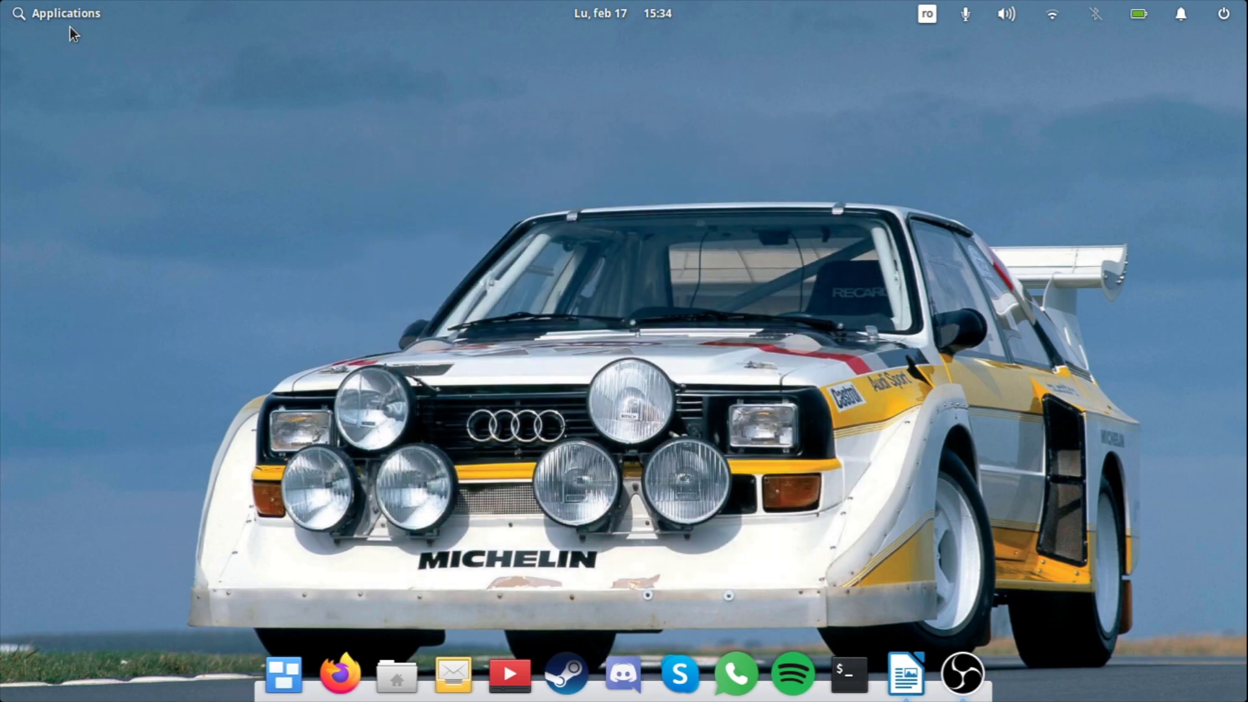
Step: Launch Calculator from the first Applications page, then close it
left_click(56, 17)
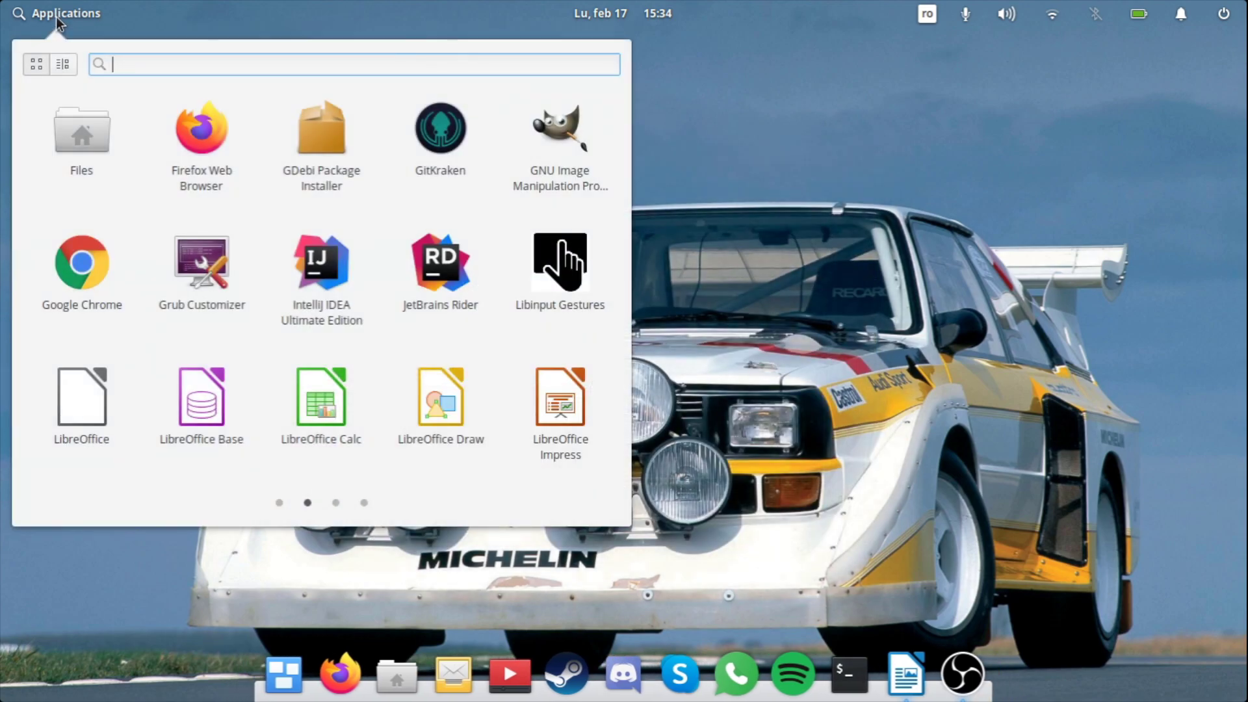
scroll(243, 309, "up", 1)
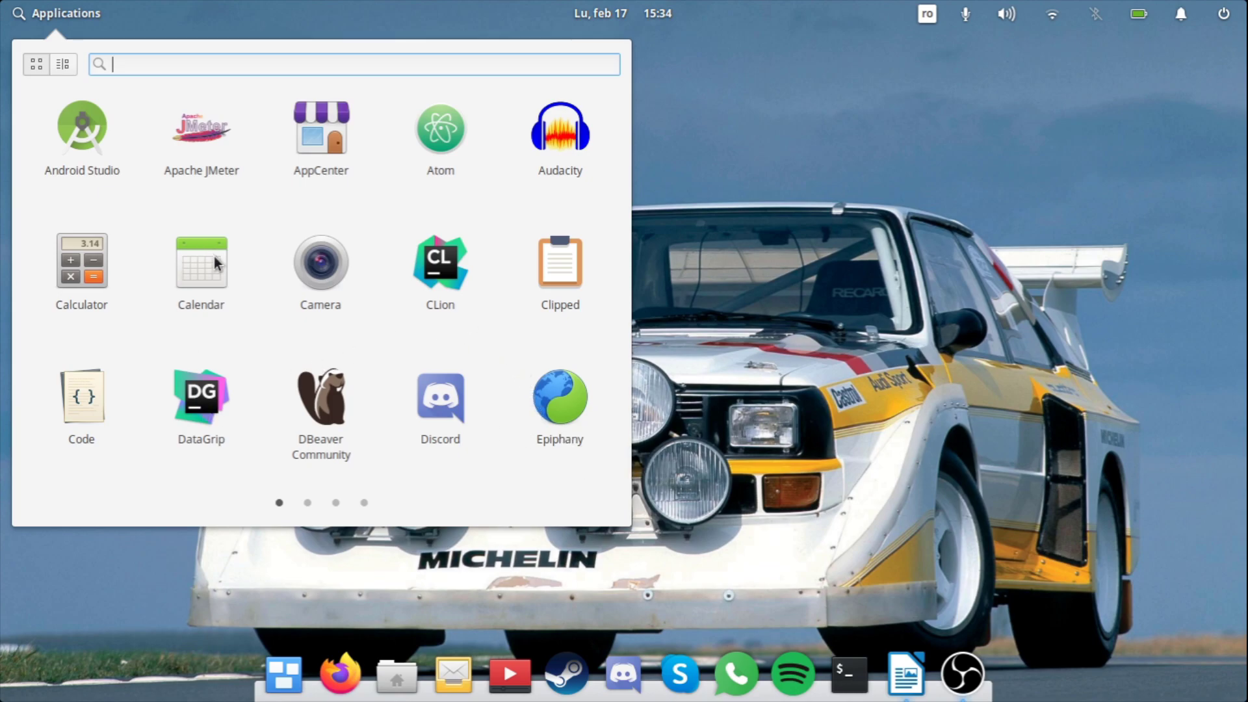
left_click(108, 260)
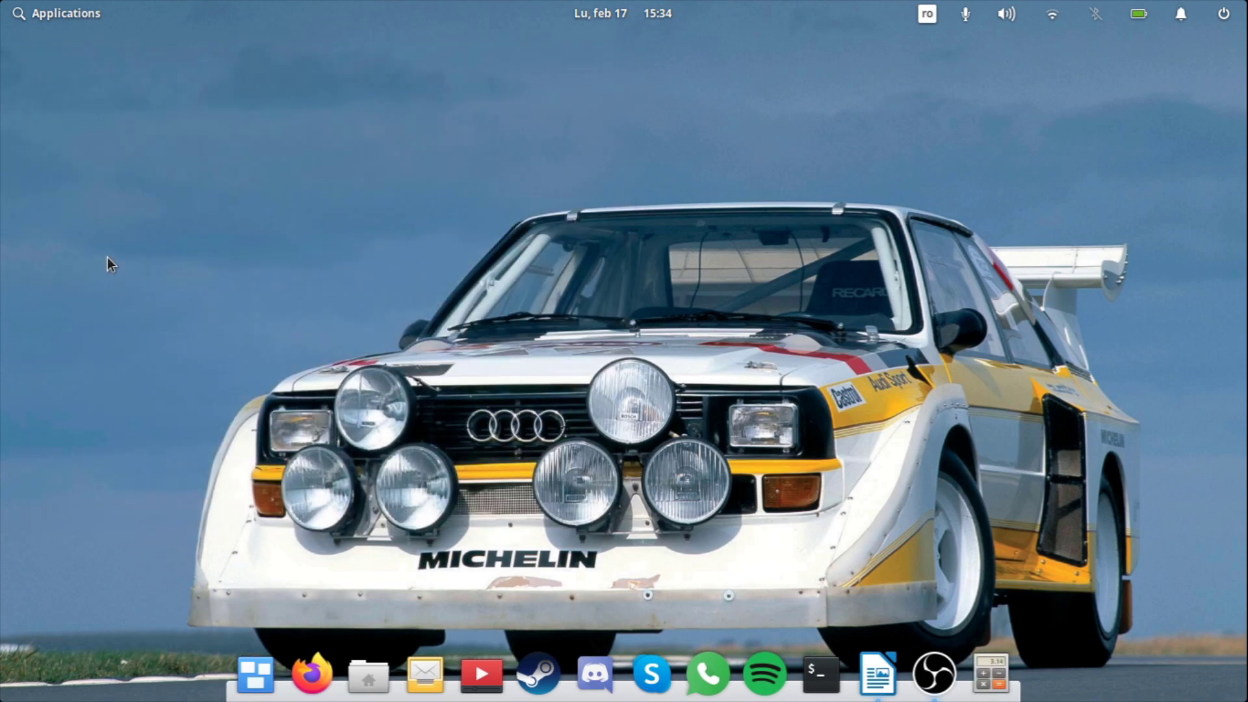
left_click(345, 214)
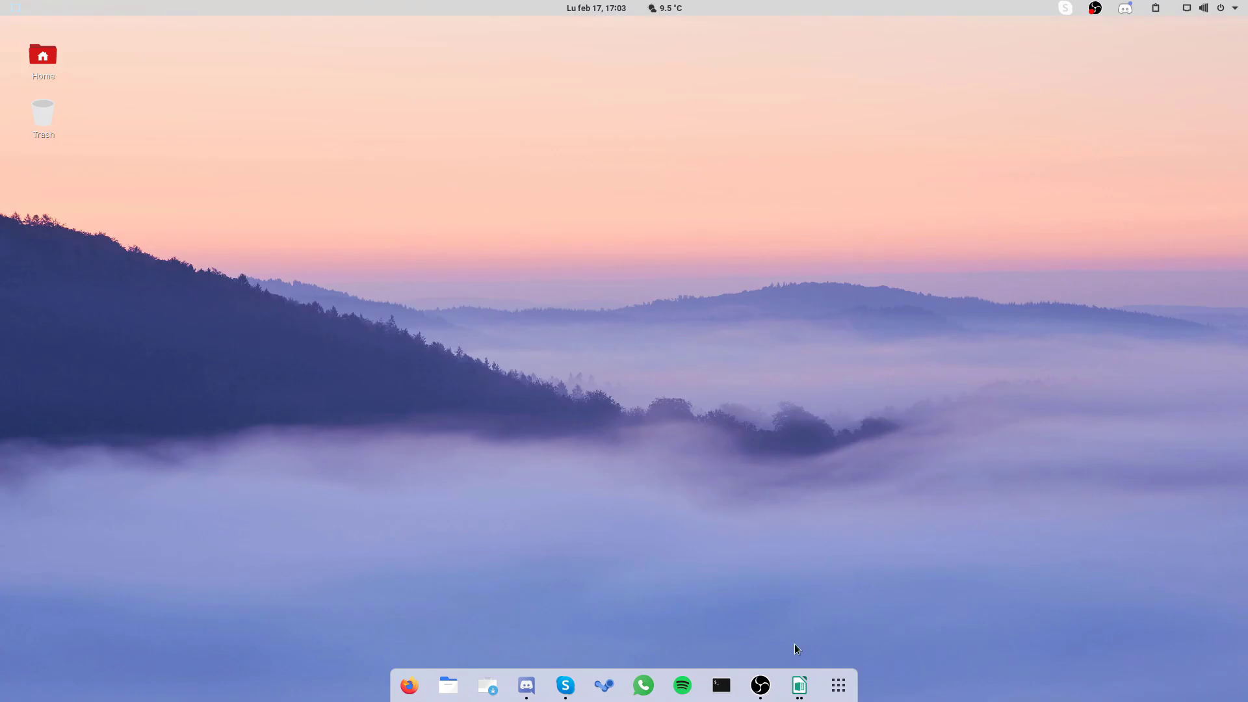
Step: Switch between the Untitled 1 and Untitled 2 spreadsheets from the dock, then hide and restore Calc
mouse_move(797, 688)
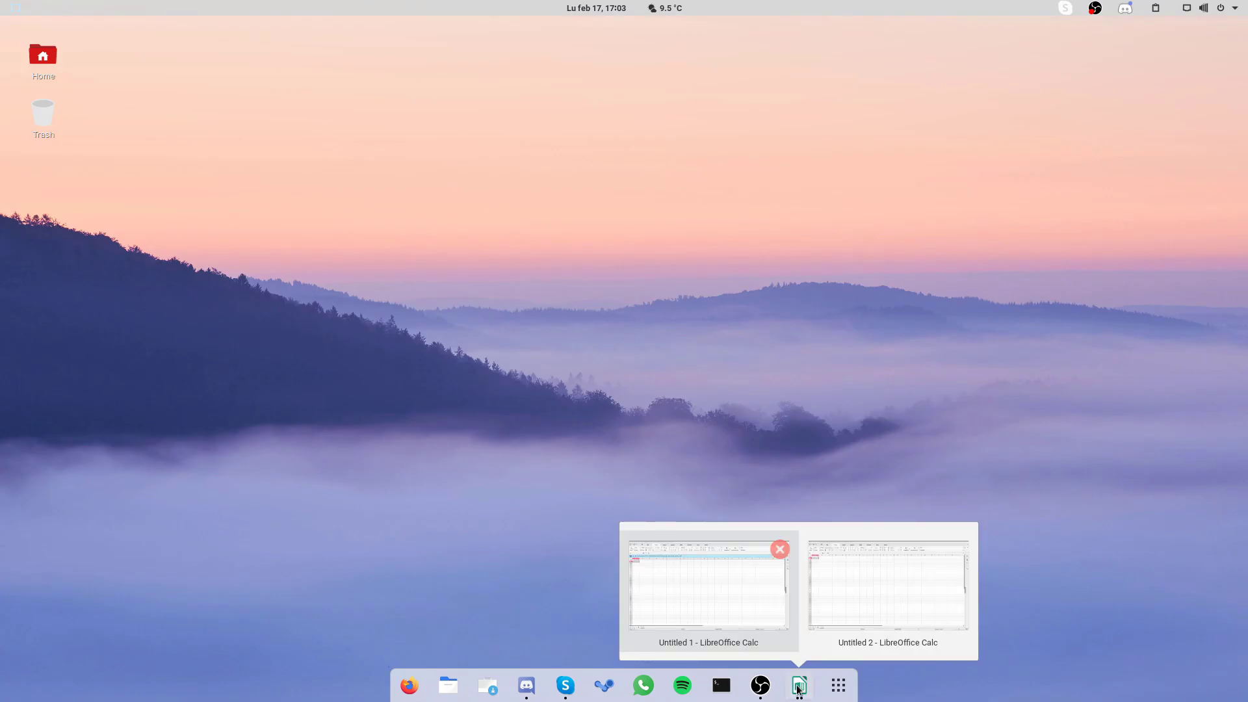
left_click(703, 606)
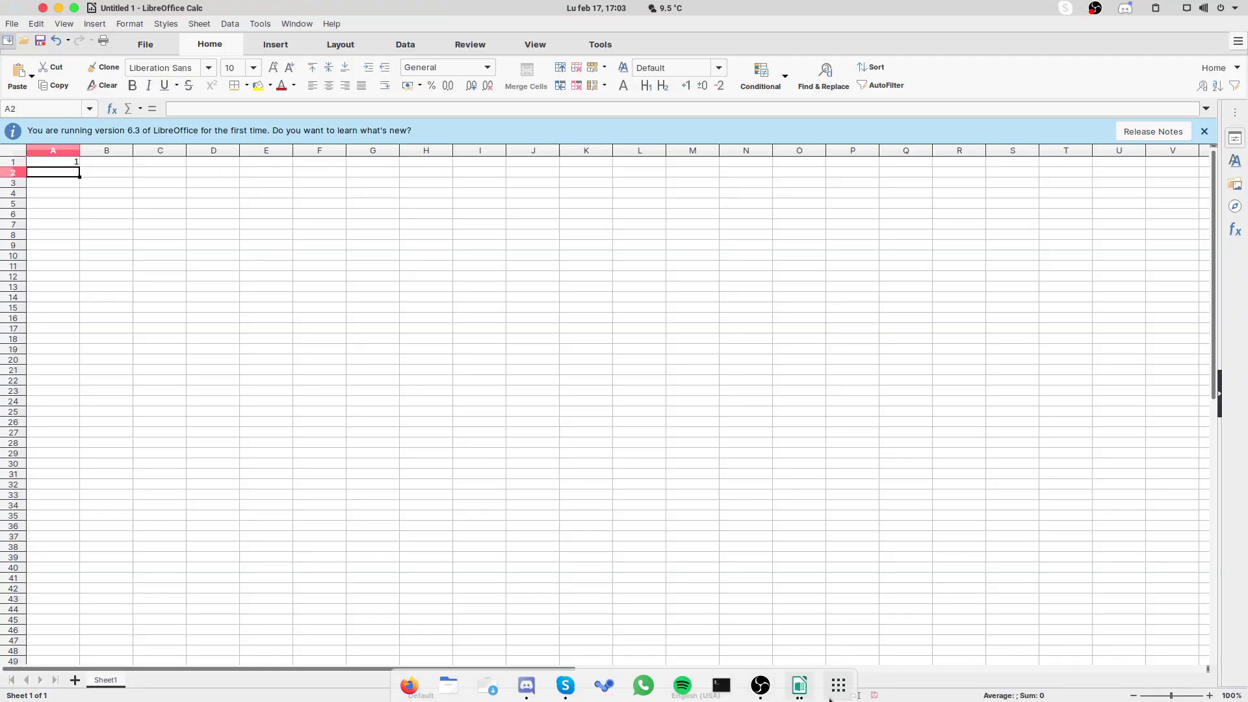
mouse_move(799, 685)
left_click(876, 587)
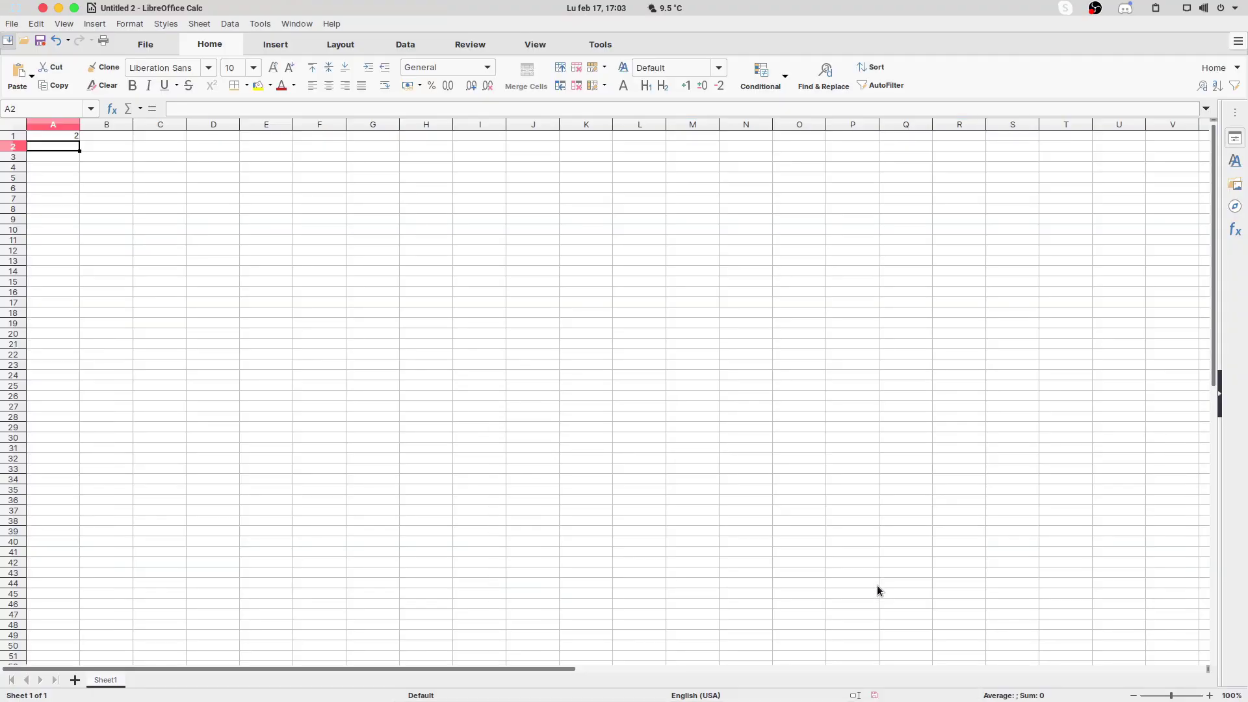
left_click(965, 671)
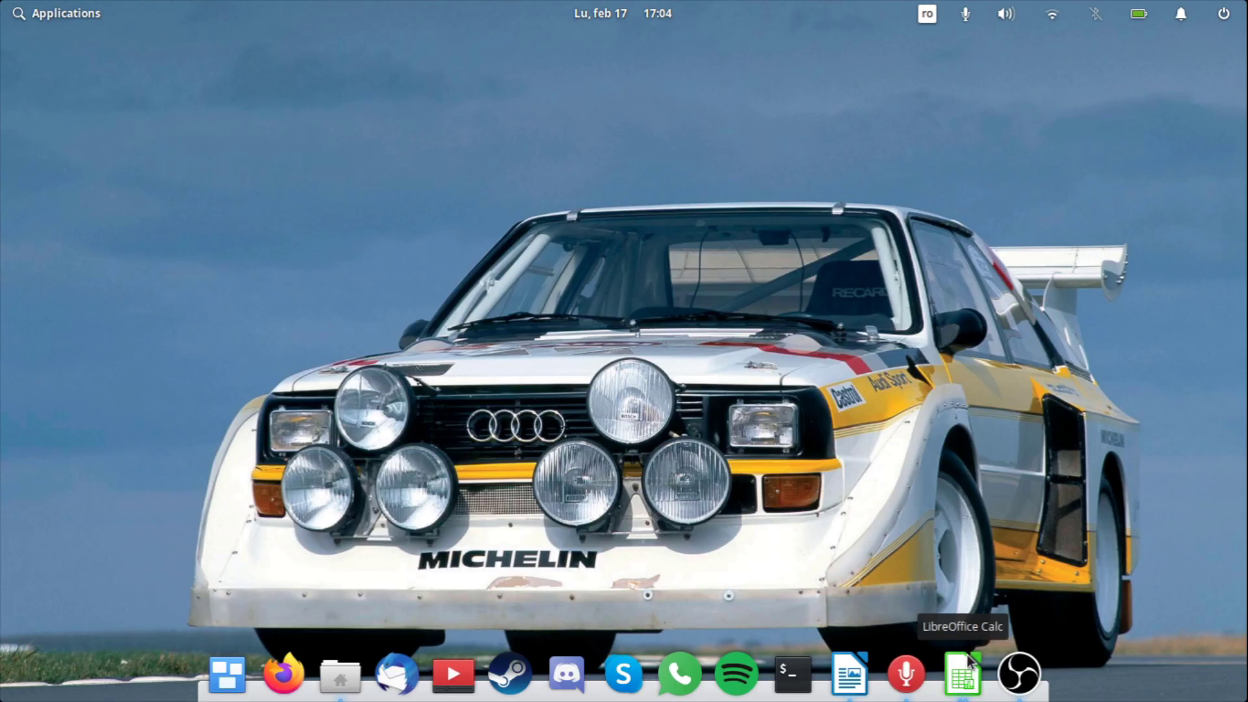
left_click(965, 669)
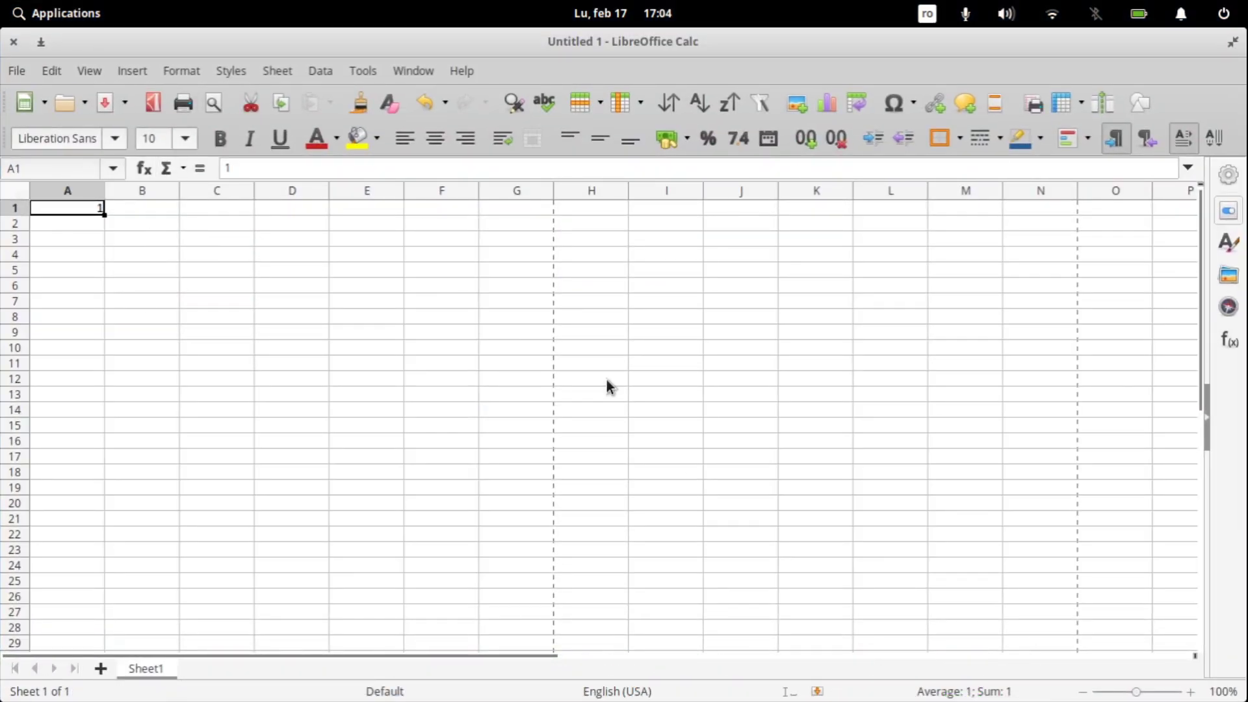
Step: Minimize and restore the Calc window several times, undoing the last edit with Ctrl+Z
mouse_move(975, 698)
left_click(962, 673)
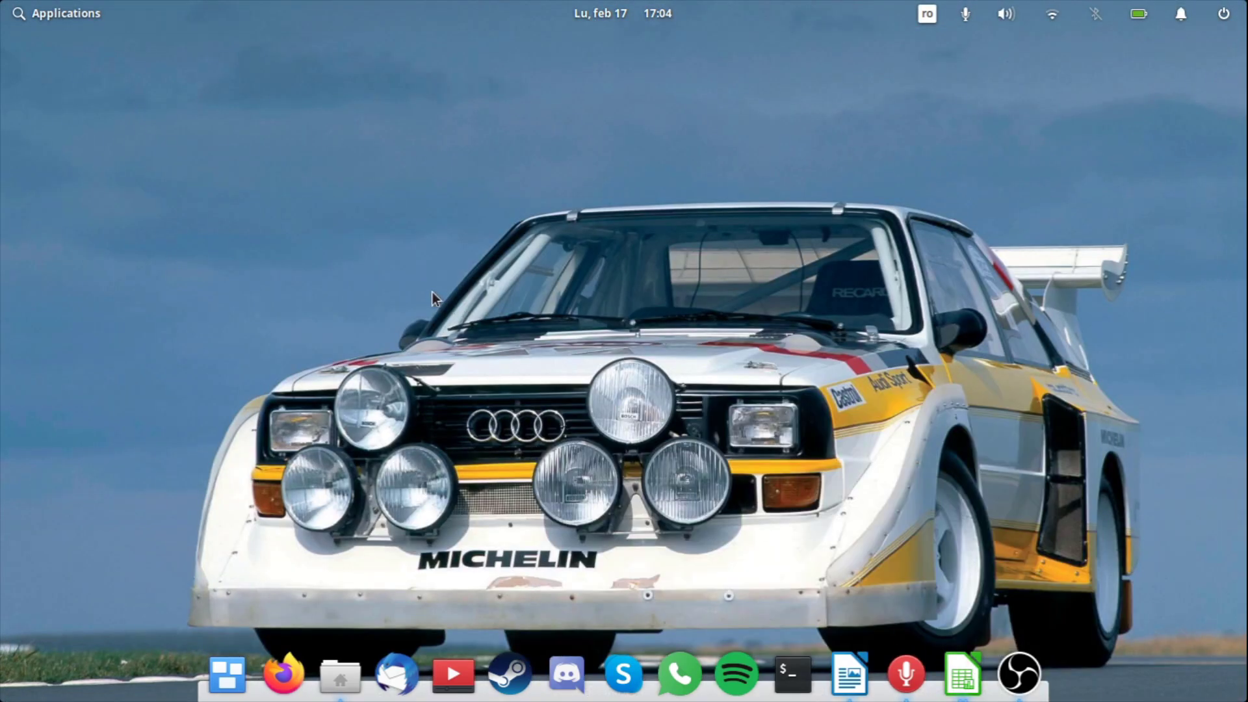
left_click(975, 686)
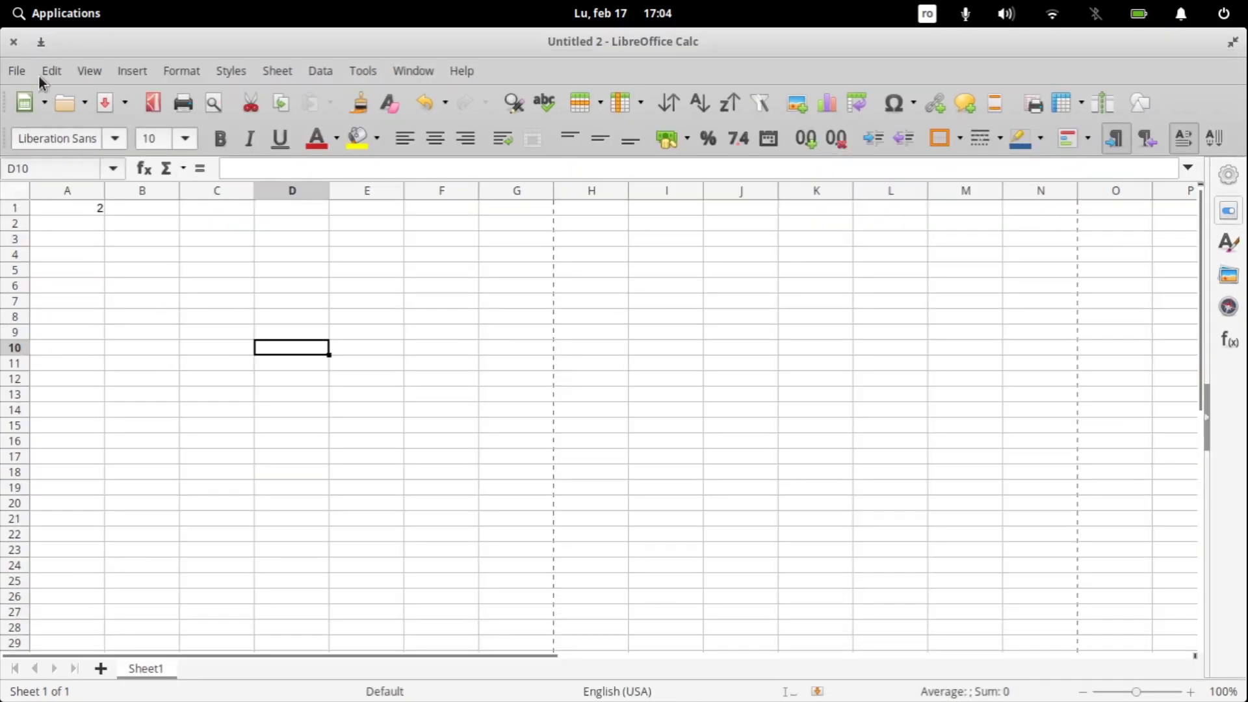
left_click(39, 44)
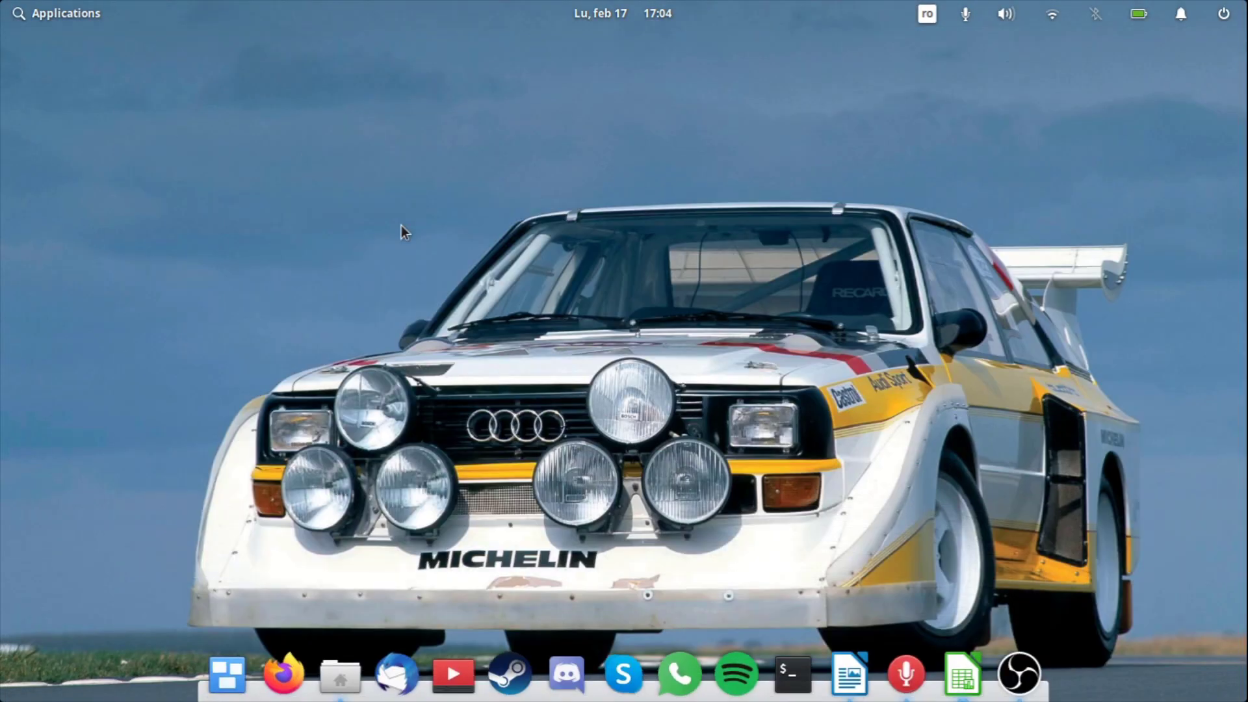
left_click(959, 664)
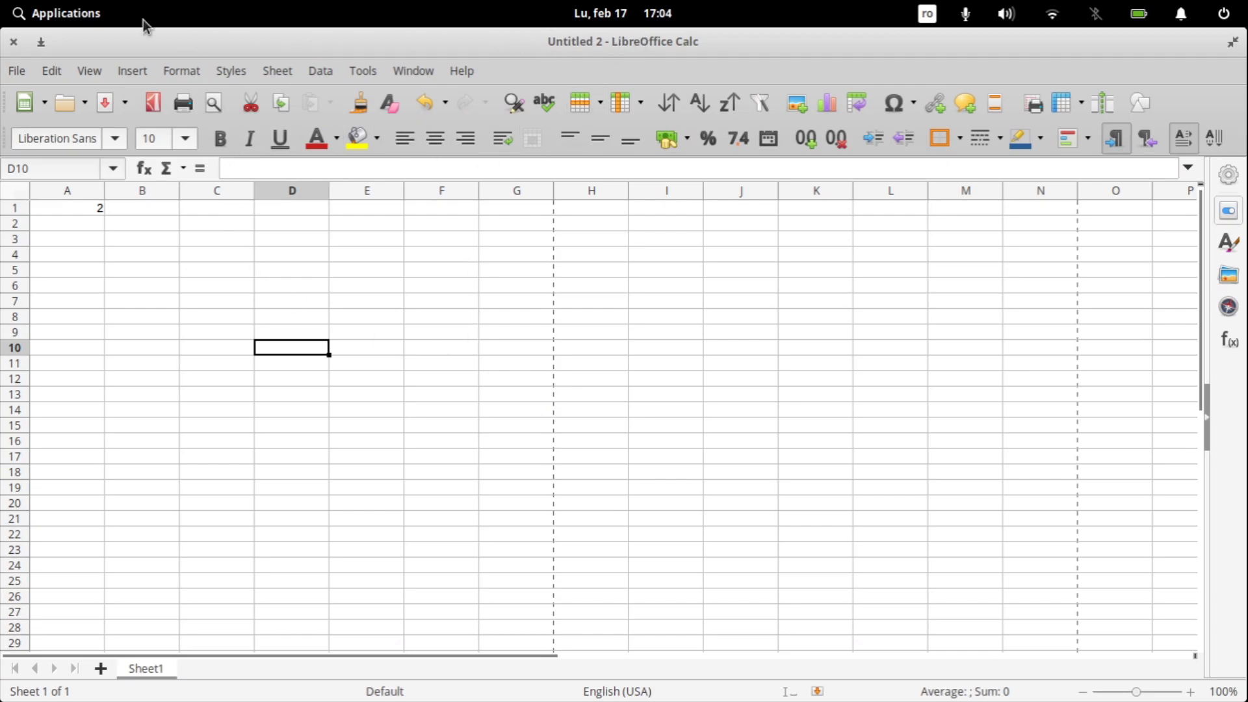
key("ctrl+z")
left_click(38, 42)
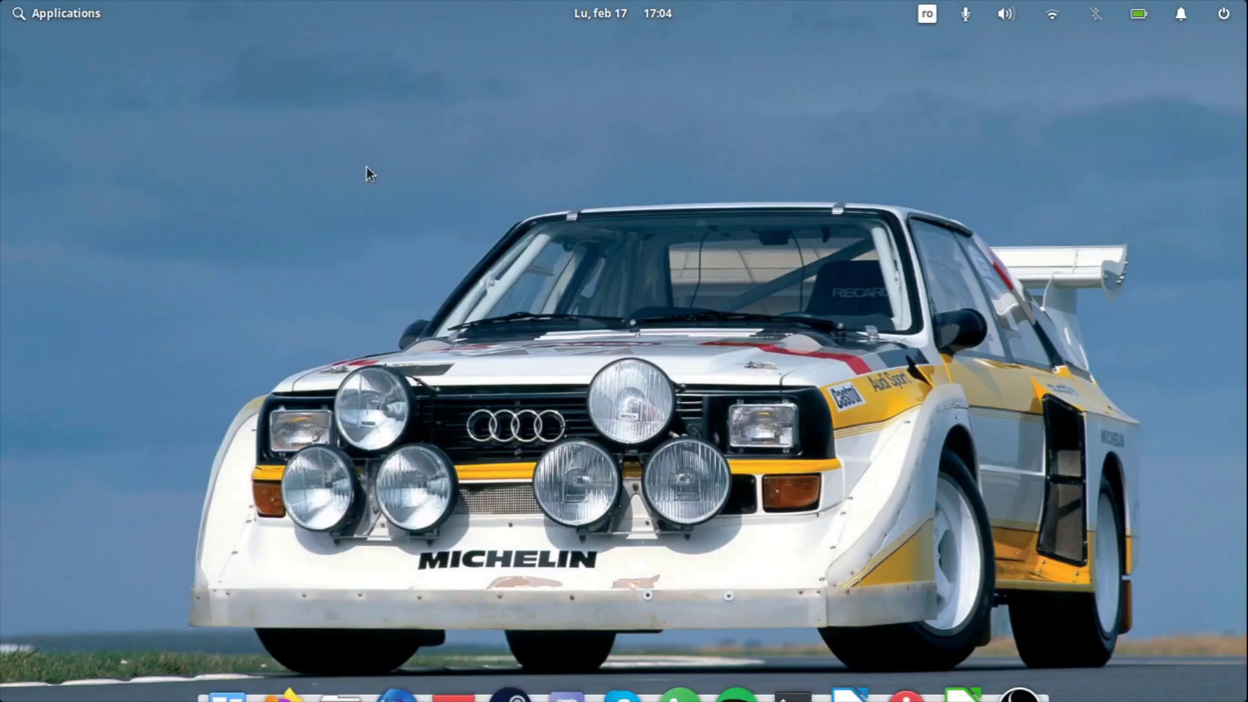
Step: Close all Calc spreadsheets from the dock icon, discarding changes to Untitled 1
right_click(962, 676)
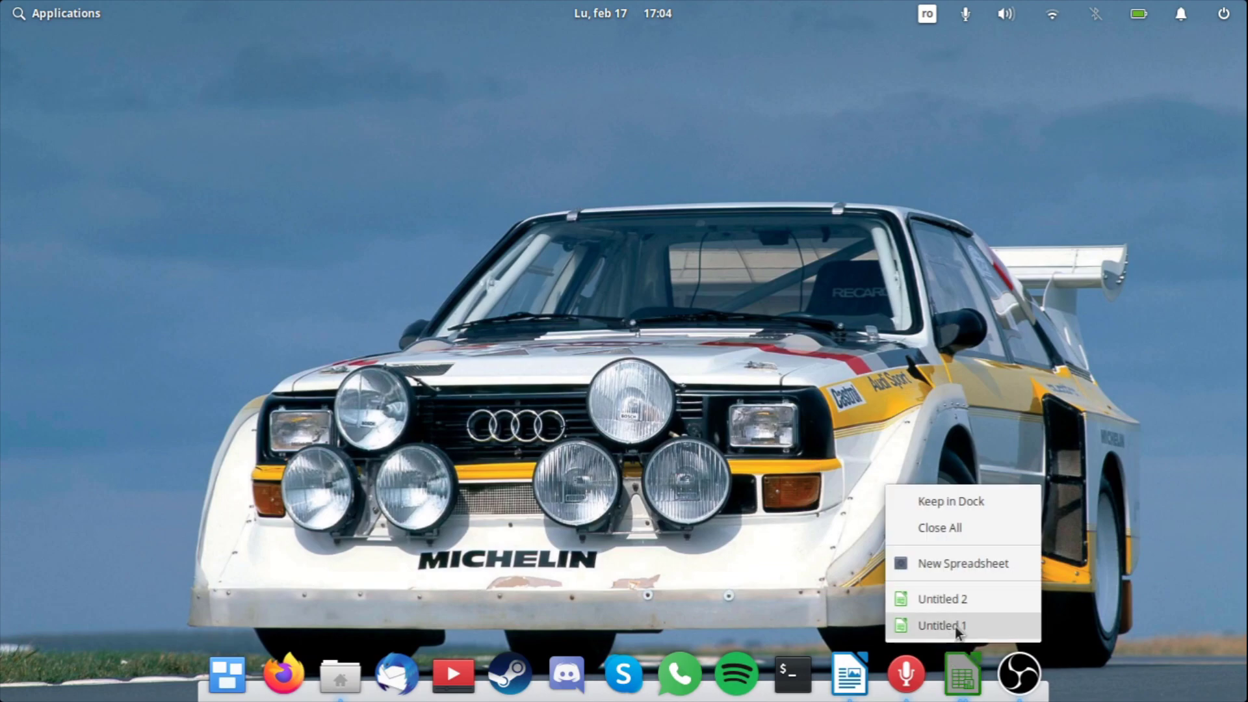
left_click(934, 527)
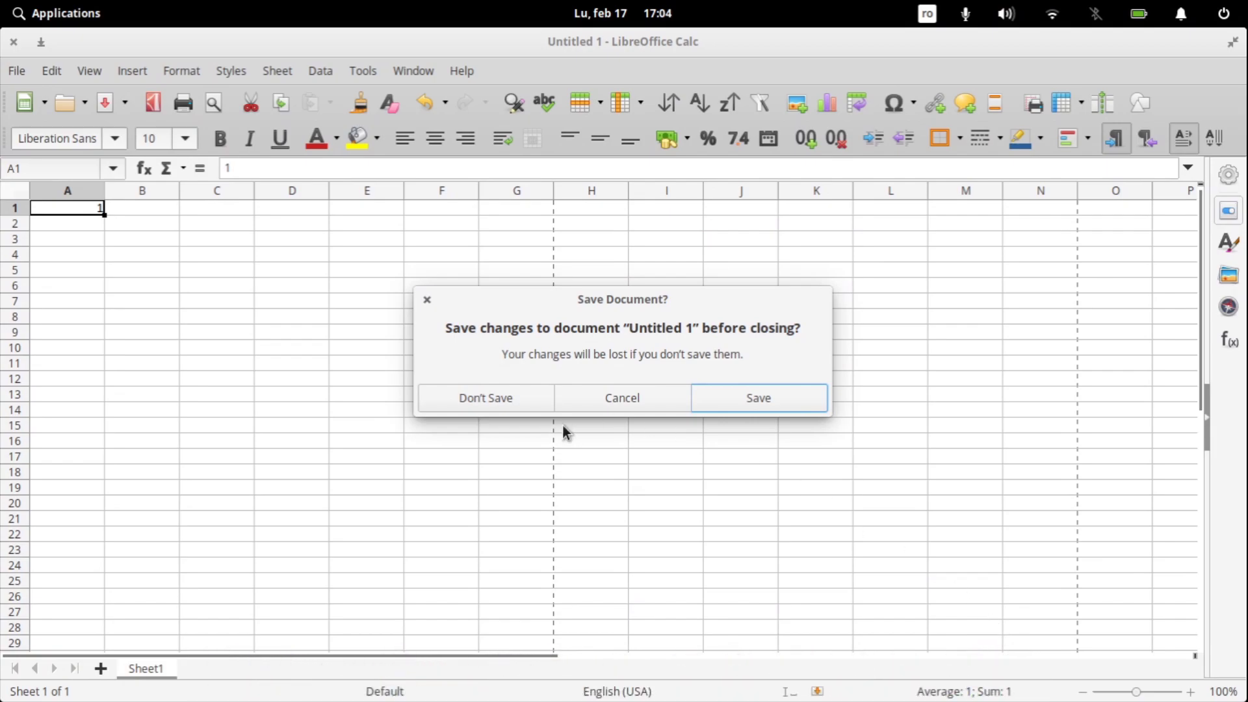
left_click(498, 398)
Step: Discard Untitled 2's changes, then launch Terminal and close its CLionProjects and Pictures tabs
left_click(497, 398)
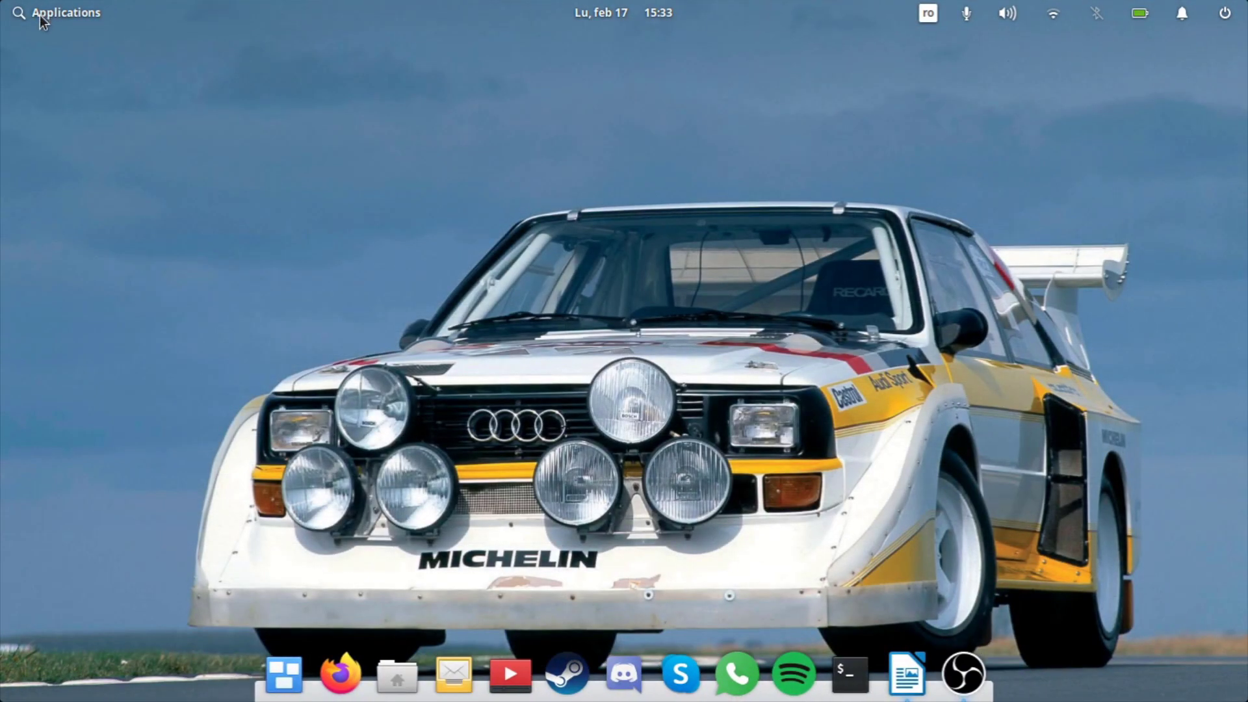
left_click(61, 13)
left_click(332, 306)
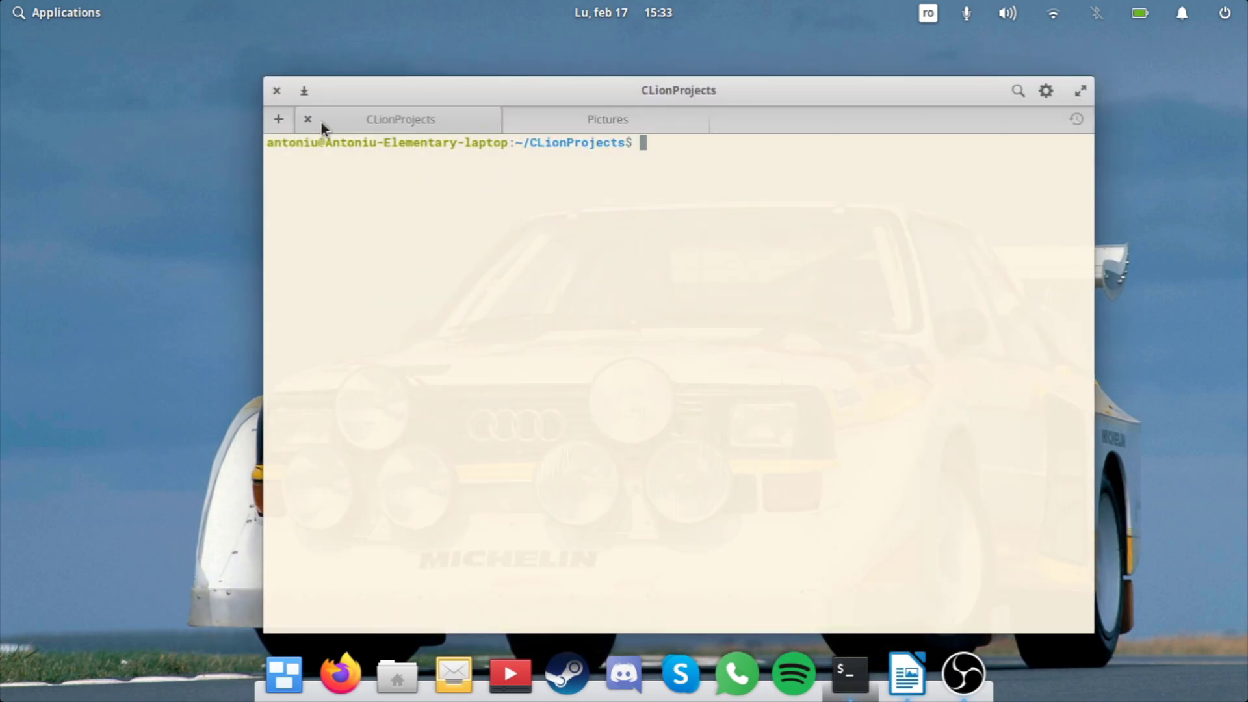
left_click(308, 119)
left_click(307, 119)
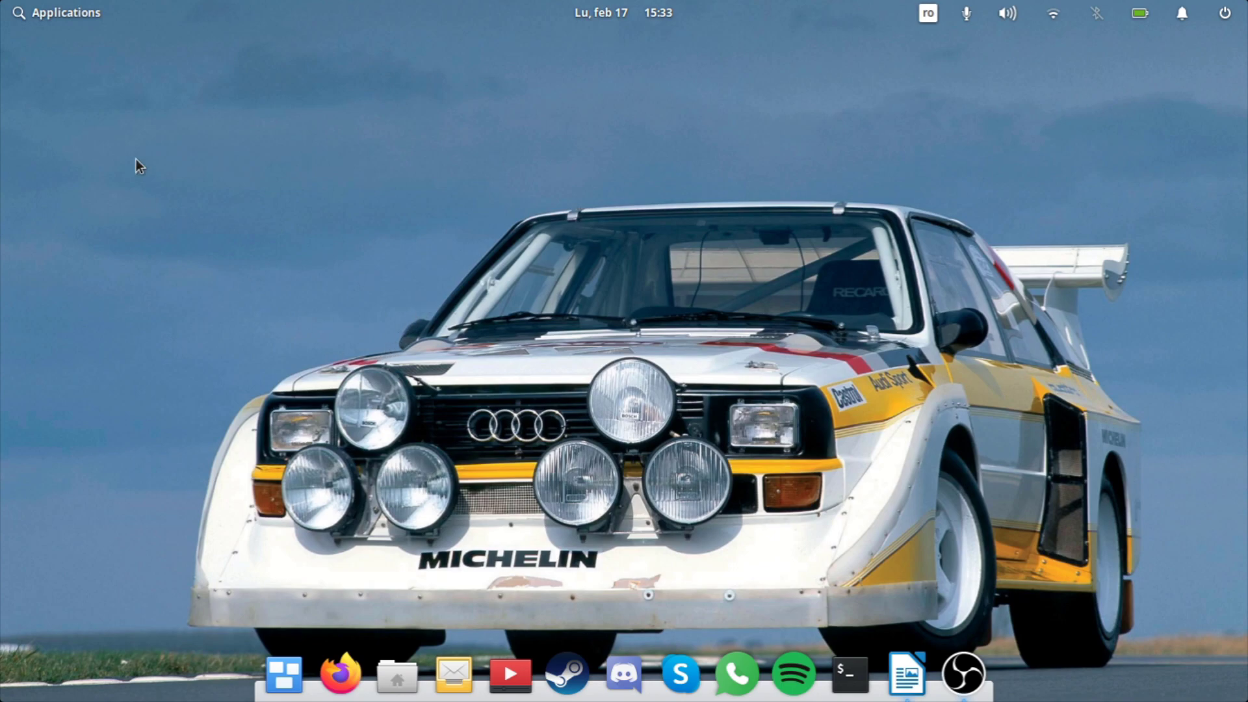
Step: Launch and close the GDebi Package Installer, then reopen Applications on its first page
left_click(73, 14)
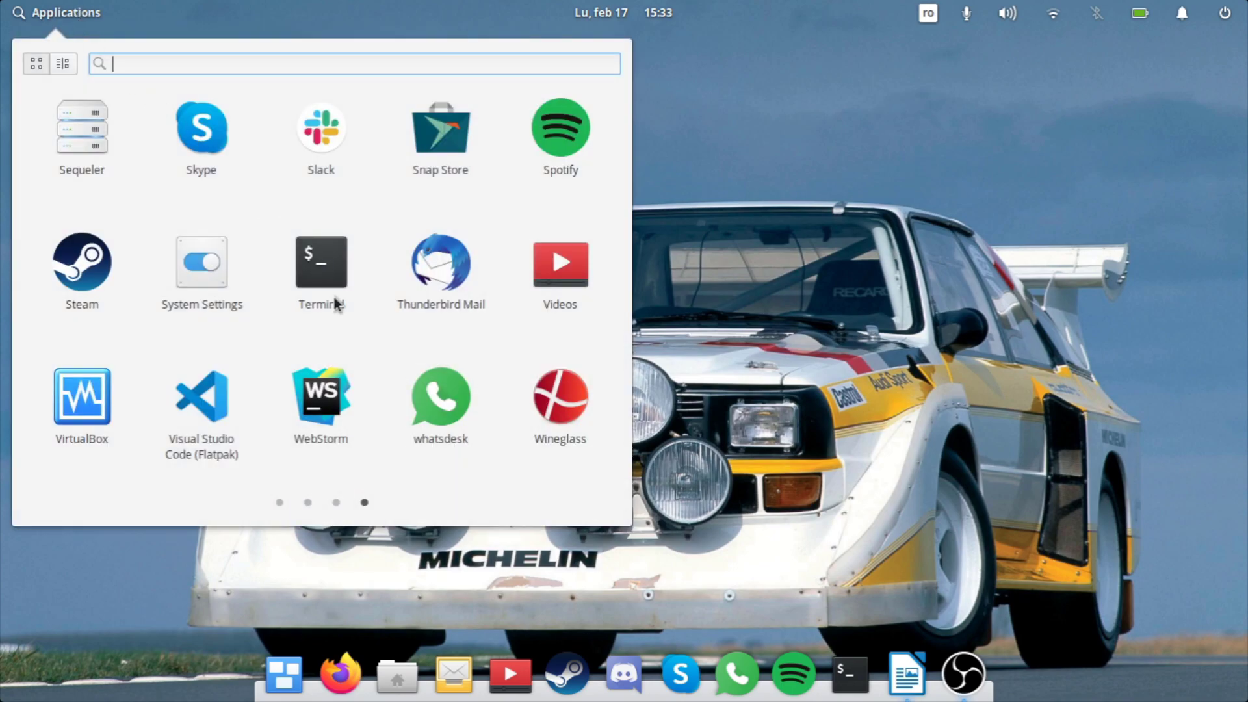
scroll(311, 342, "up", 1)
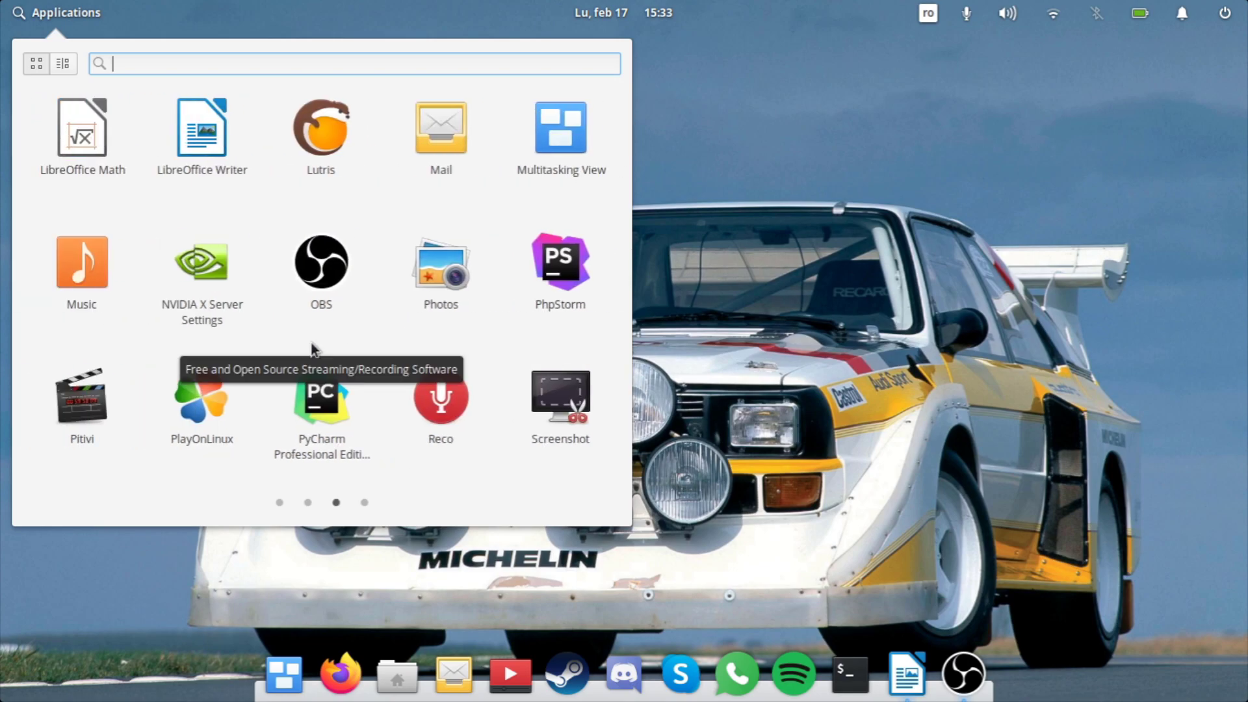
scroll(311, 342, "up", 1)
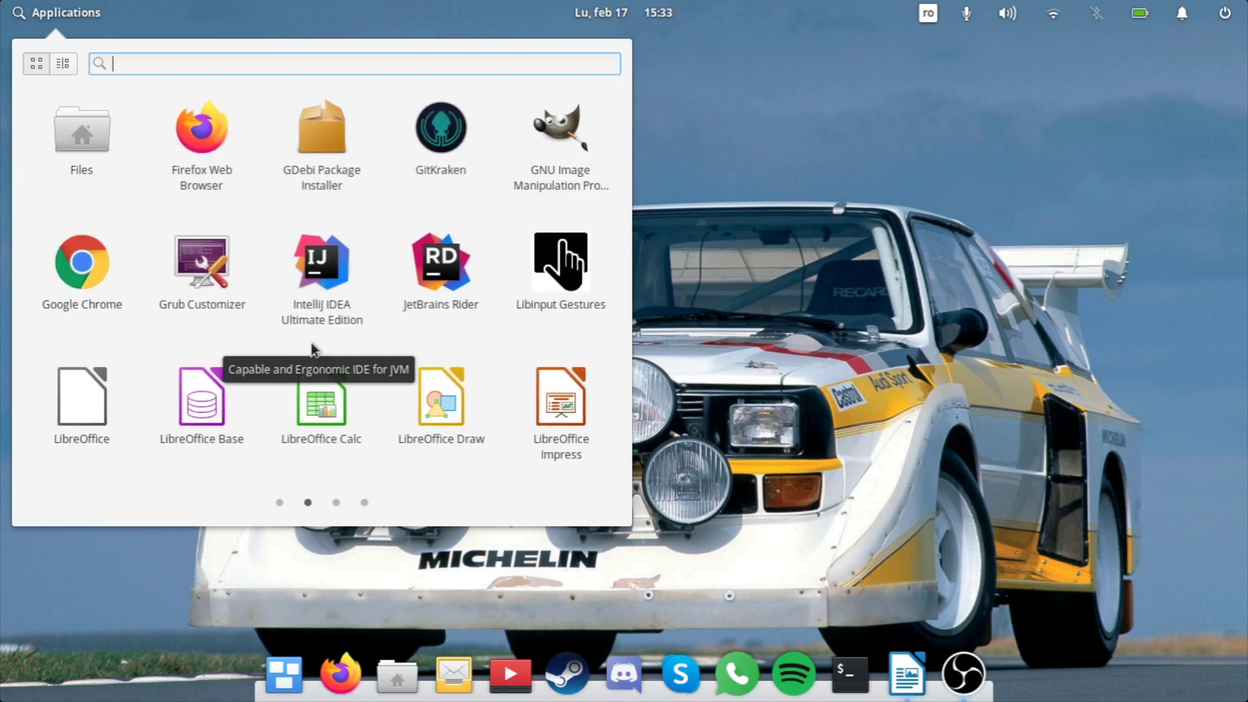
left_click(317, 160)
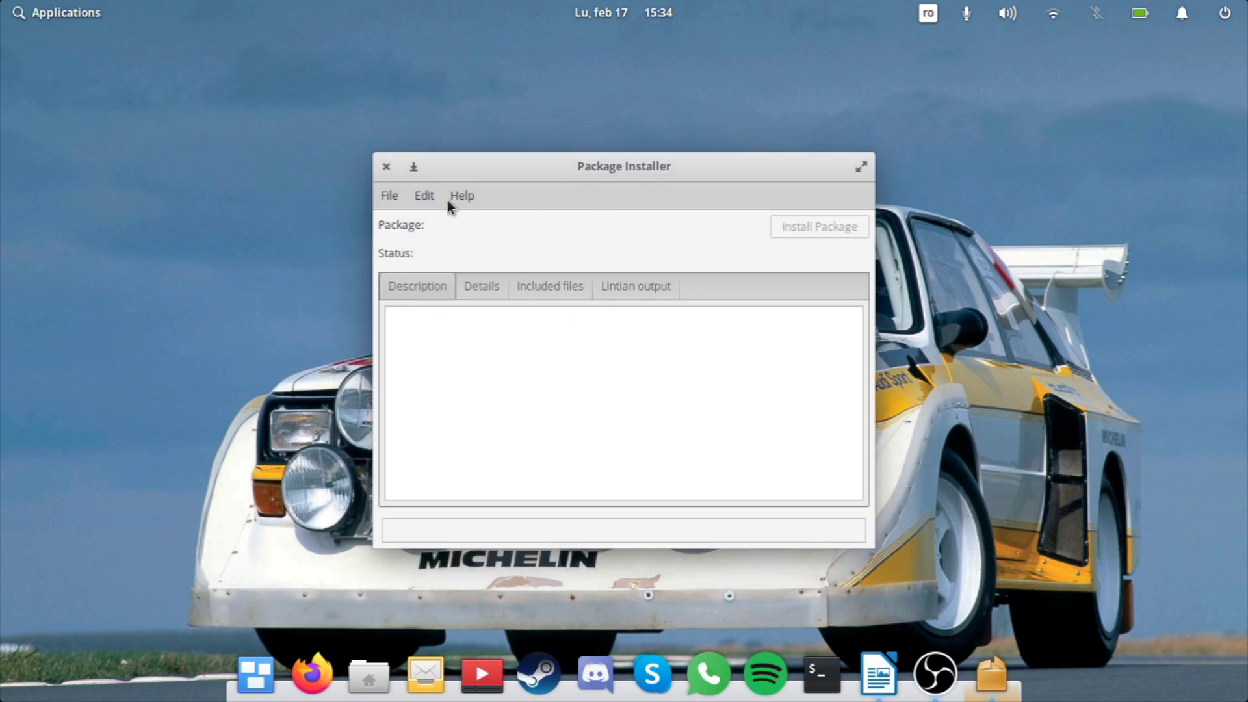
left_click(388, 167)
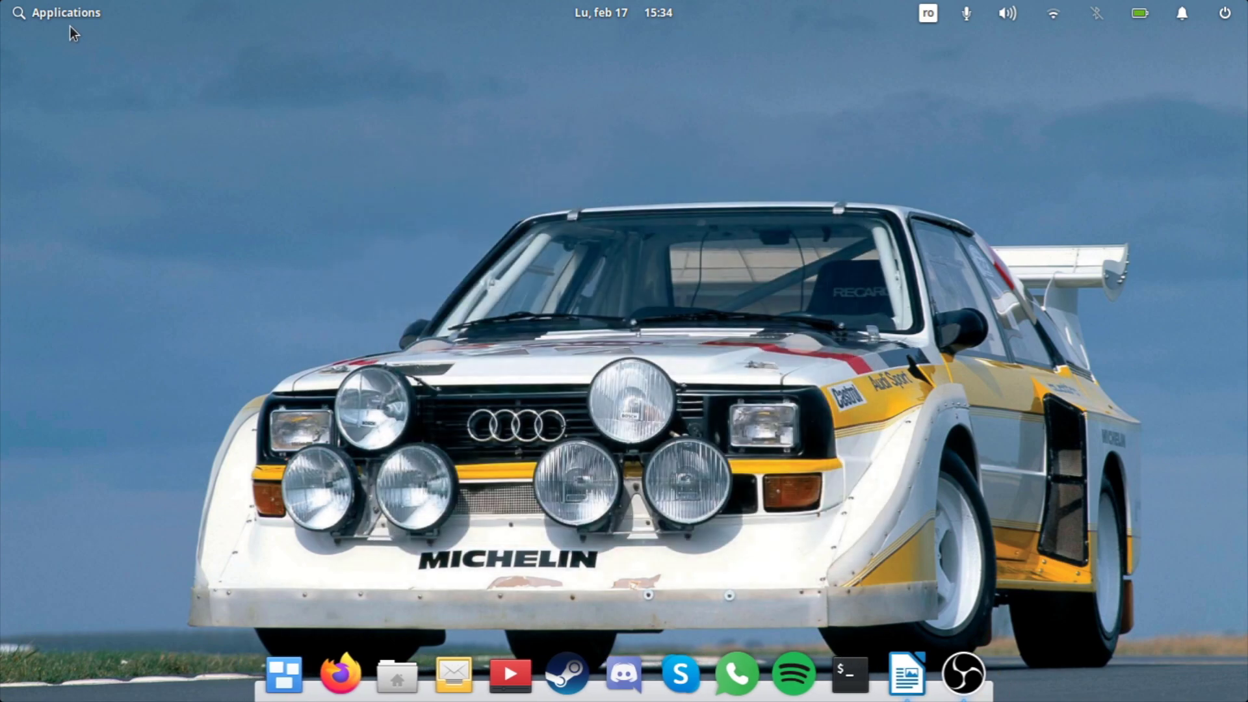
left_click(56, 16)
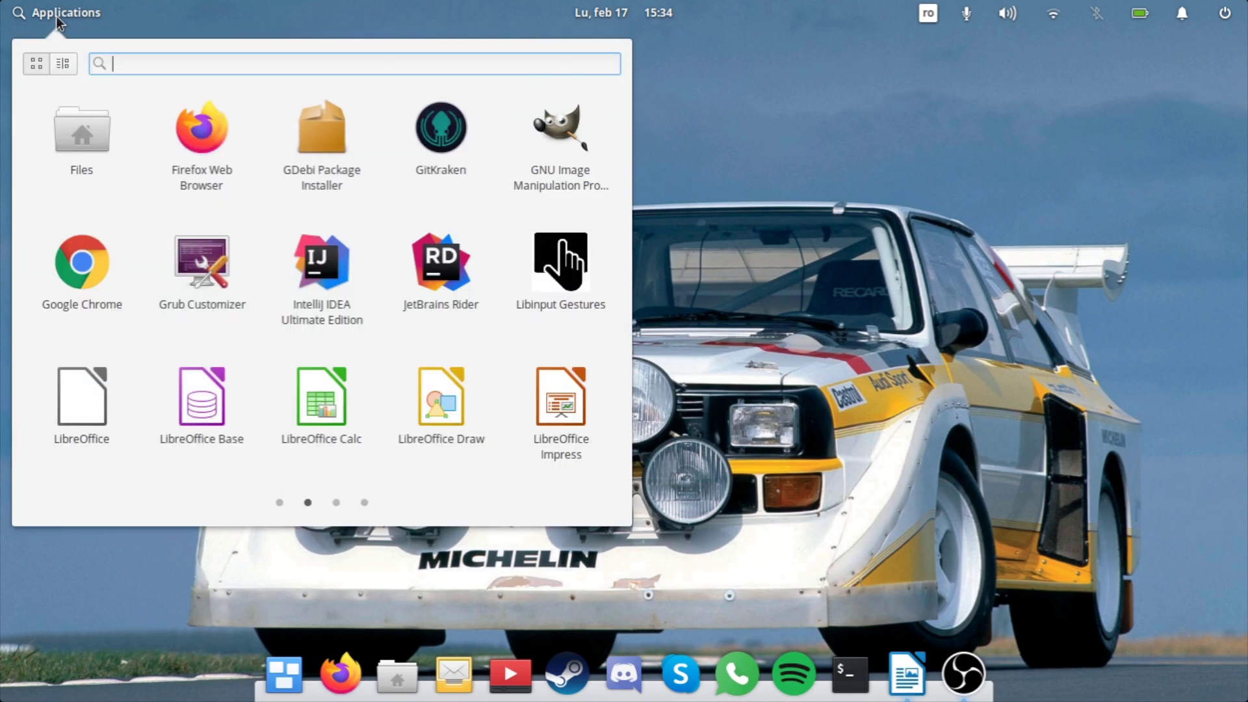
scroll(243, 308, "up", 1)
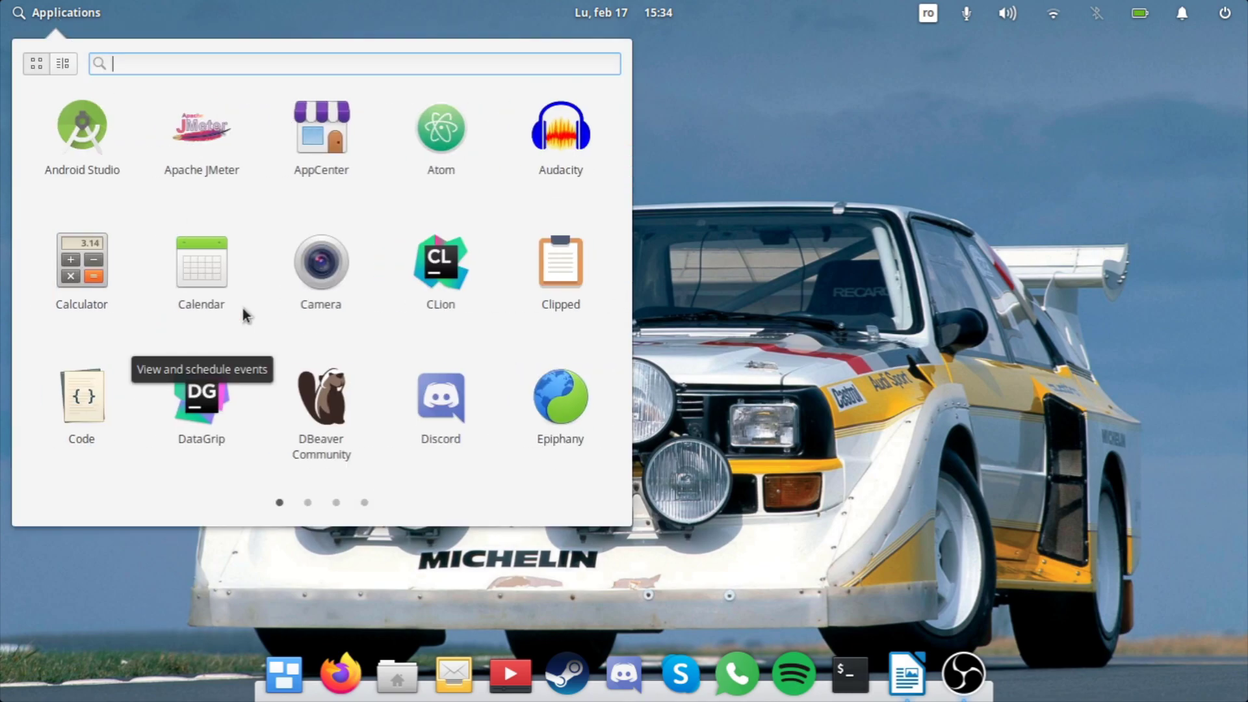